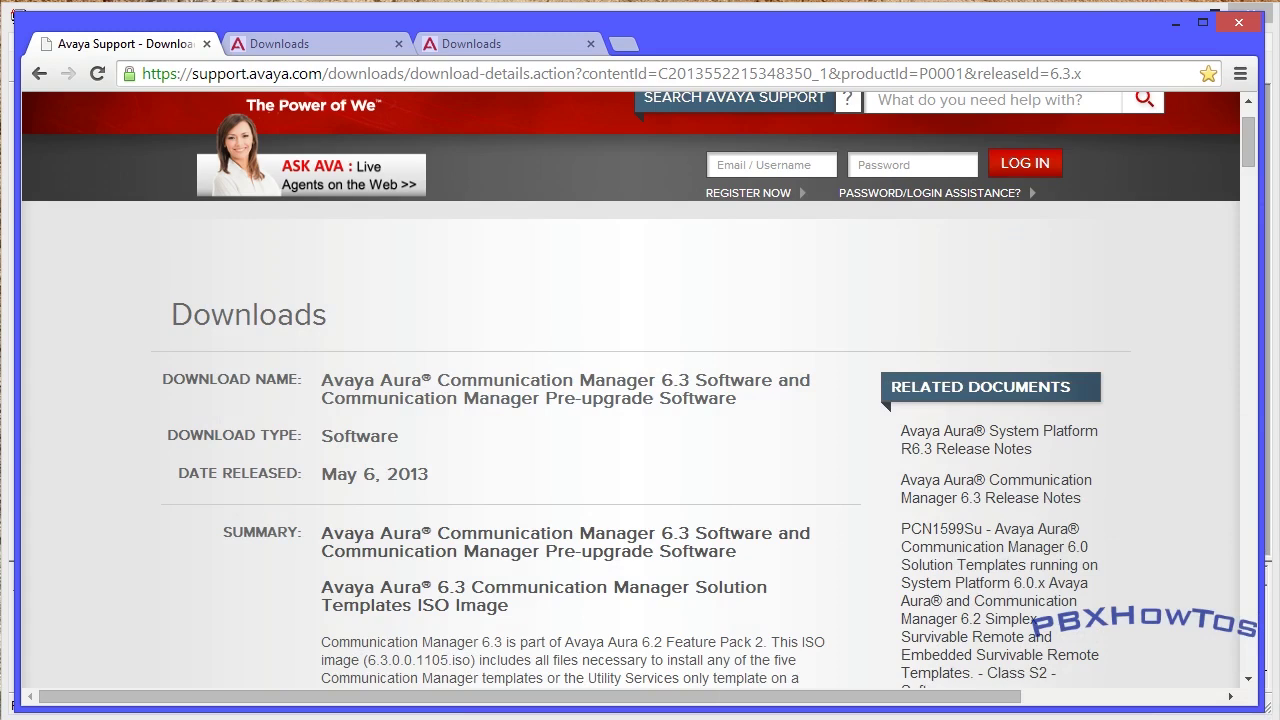
# - Scroll through the System Platform ISO and patch entries on the download page
pyautogui.moveTo(1245, 157); pyautogui.dragTo(1169, 435)
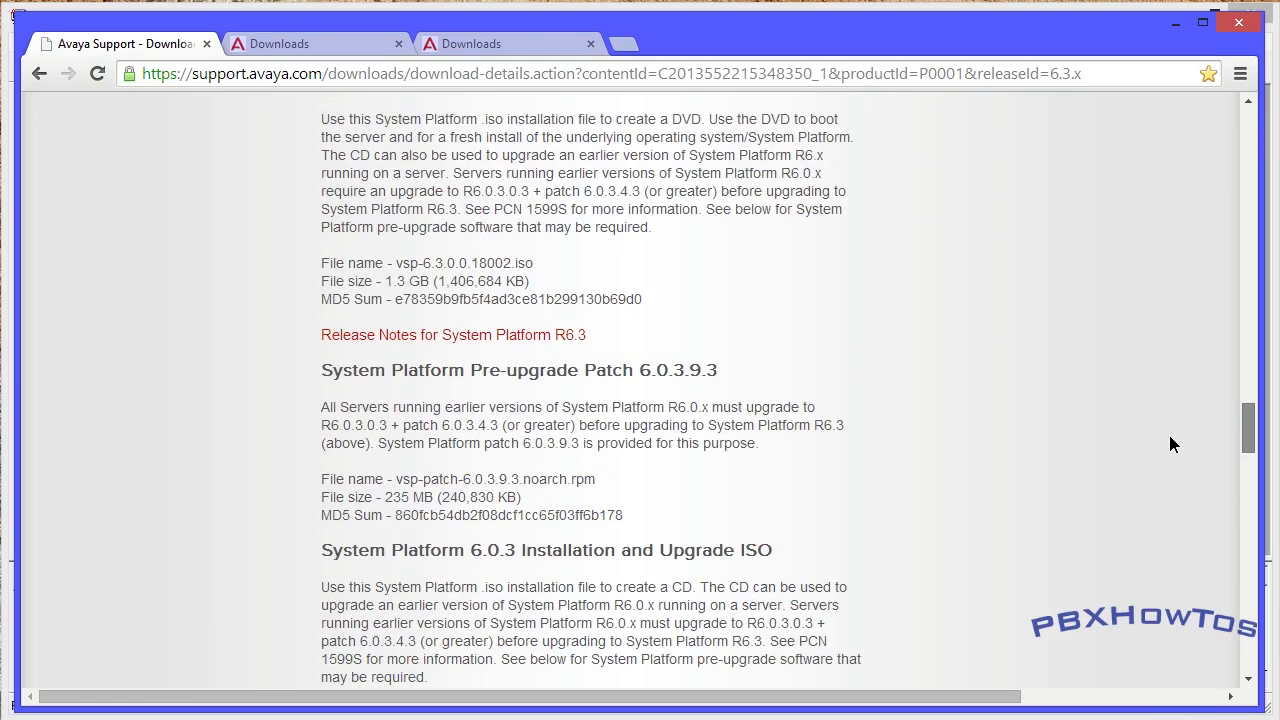
pyautogui.moveTo(1169, 435); pyautogui.dragTo(1154, 549)
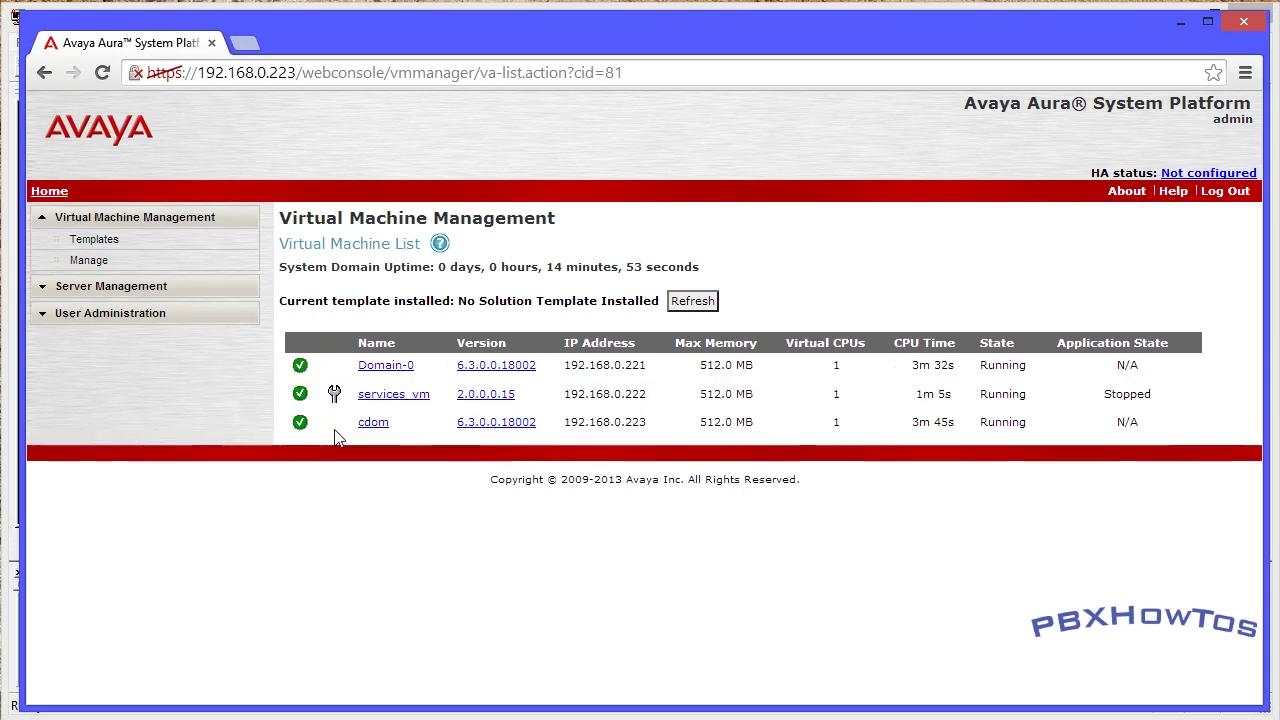
# - Go to Virtual Machine Management > Templates and start a solution template install
pyautogui.click(93, 240)
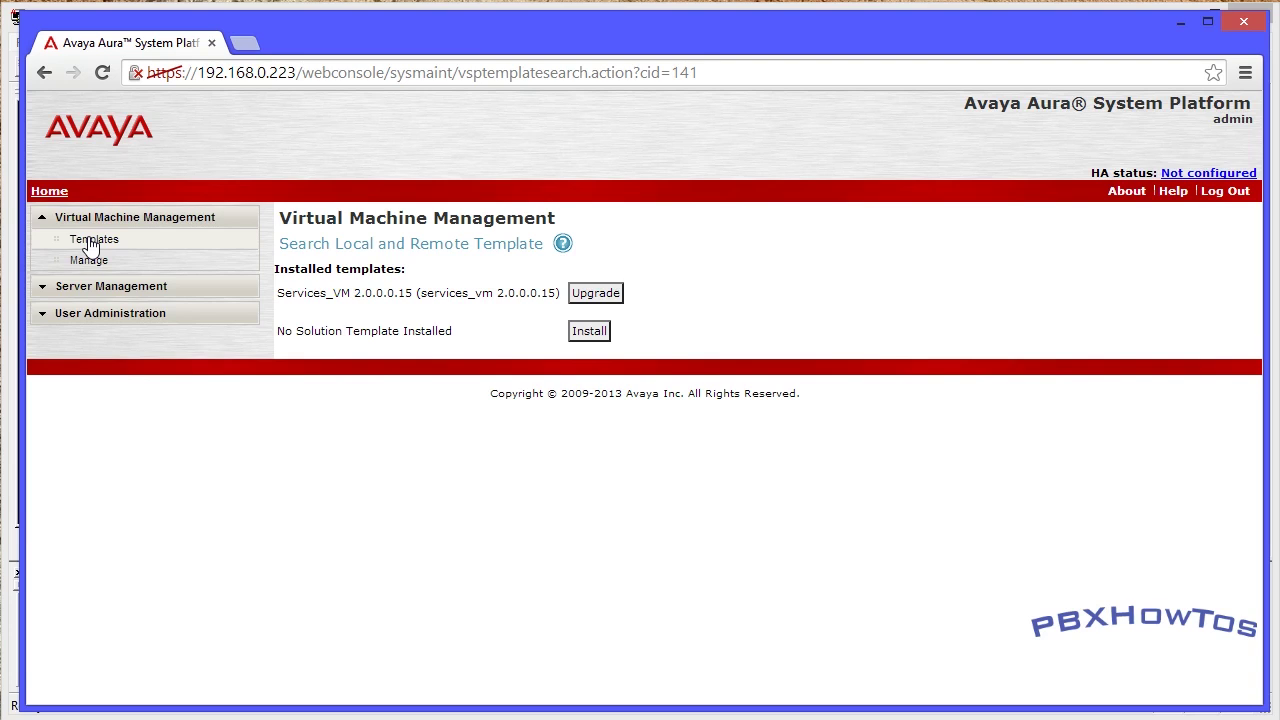
pyautogui.click(587, 335)
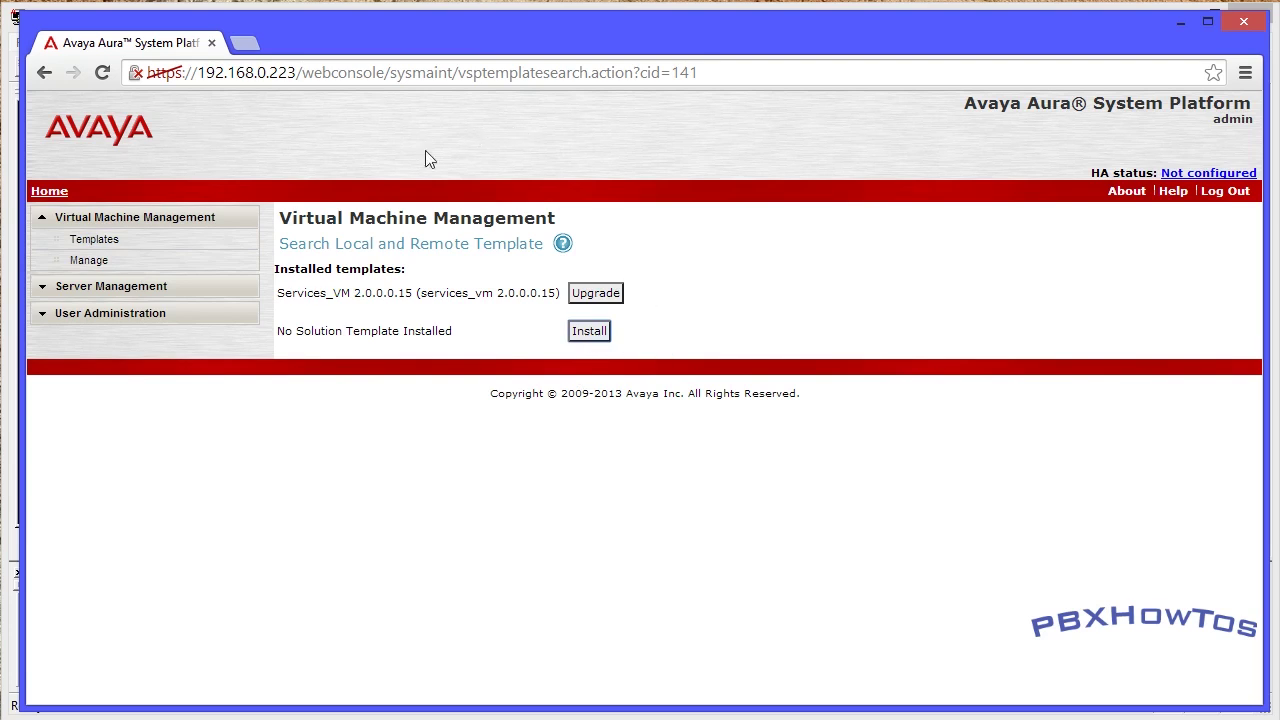
pyautogui.click(406, 284)
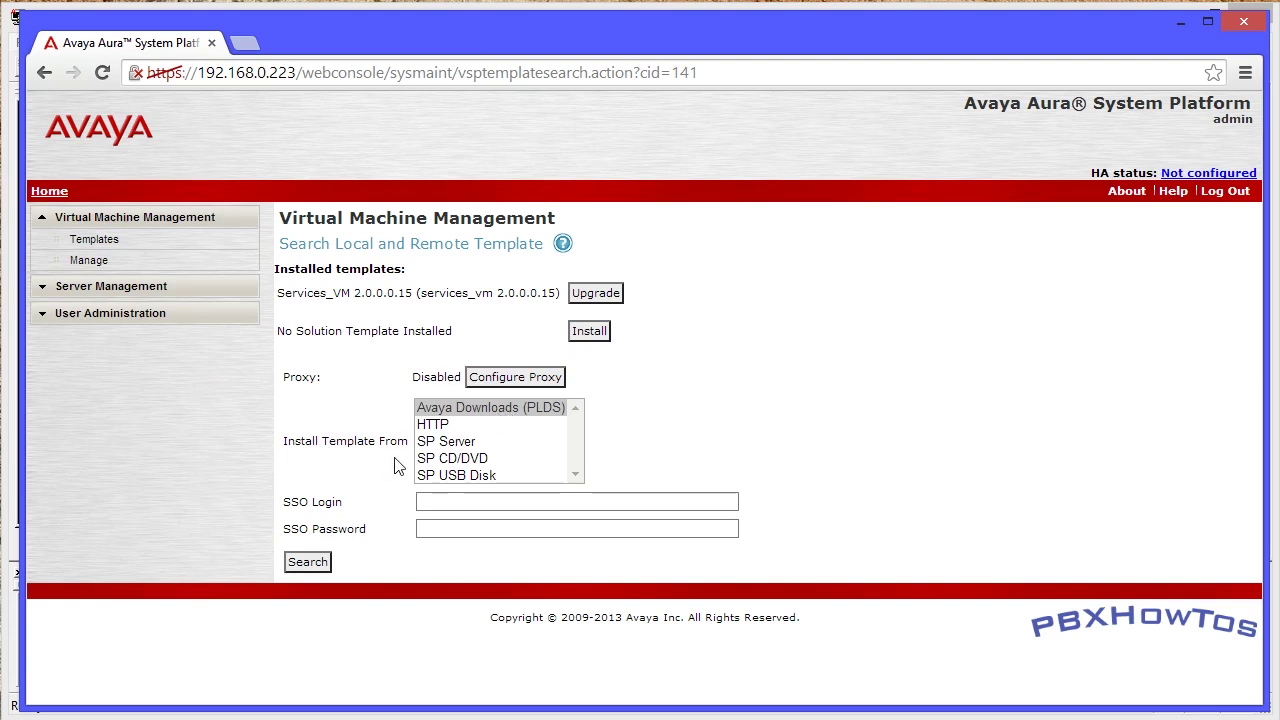
# - Search the SP CD/DVD source for available OVF templates
pyautogui.click(447, 460)
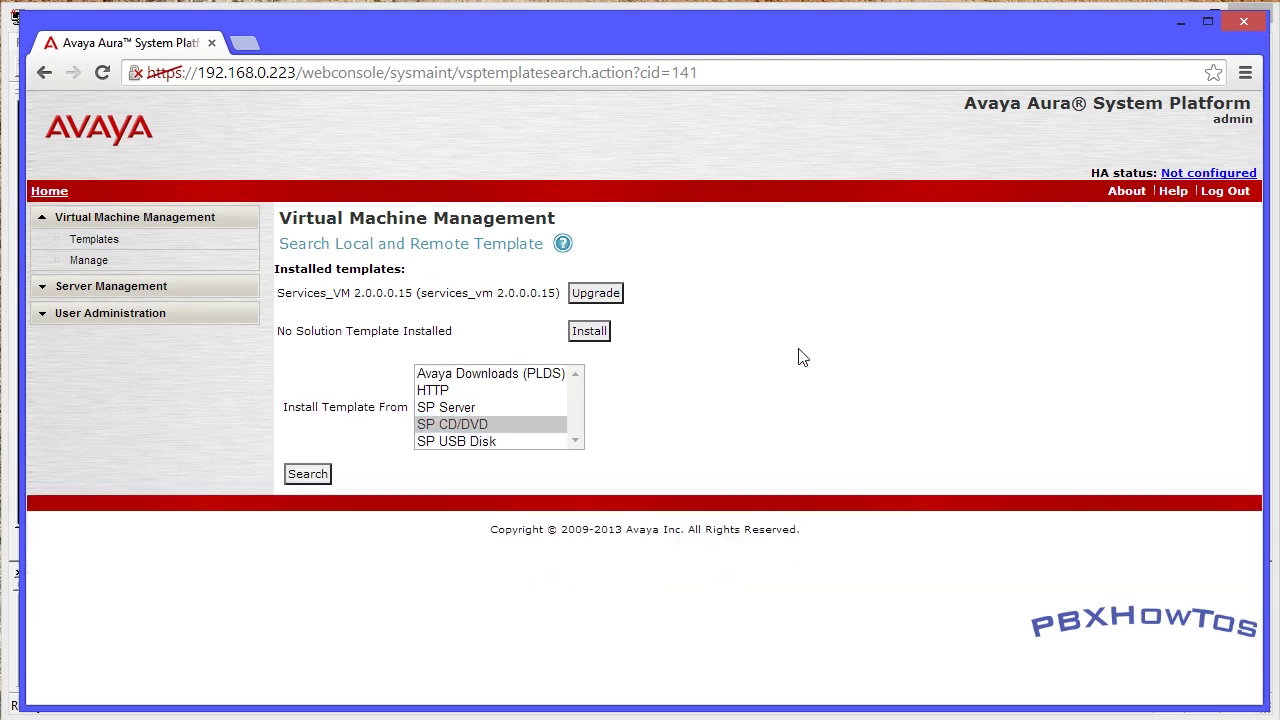
pyautogui.click(308, 474)
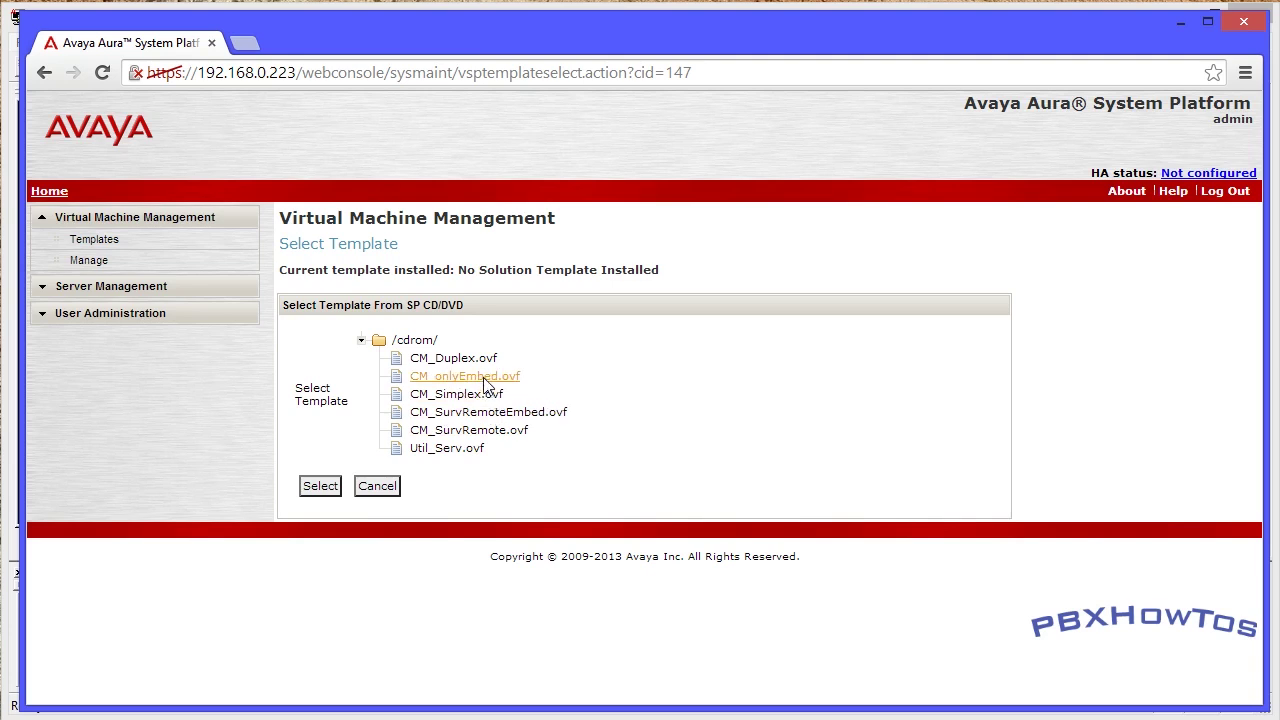
# - Select the CM_onlyEmbed.ovf template from /cdrom/
pyautogui.click(472, 379)
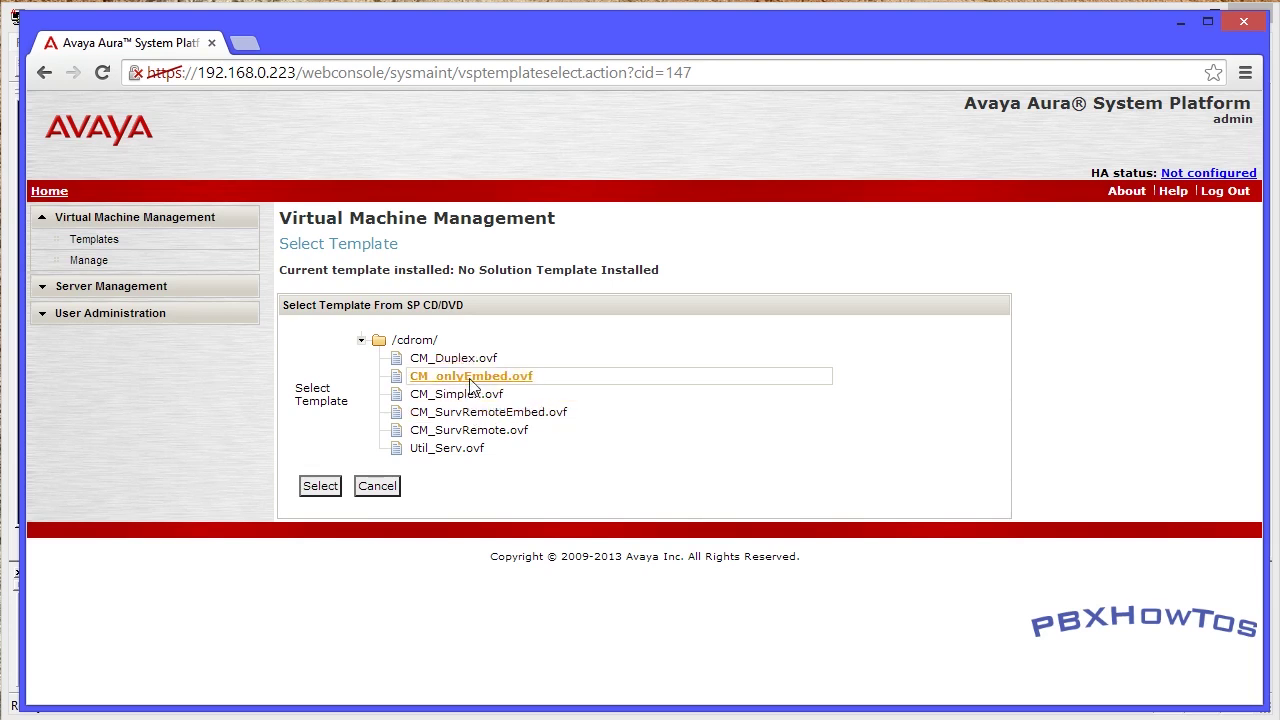
pyautogui.click(327, 488)
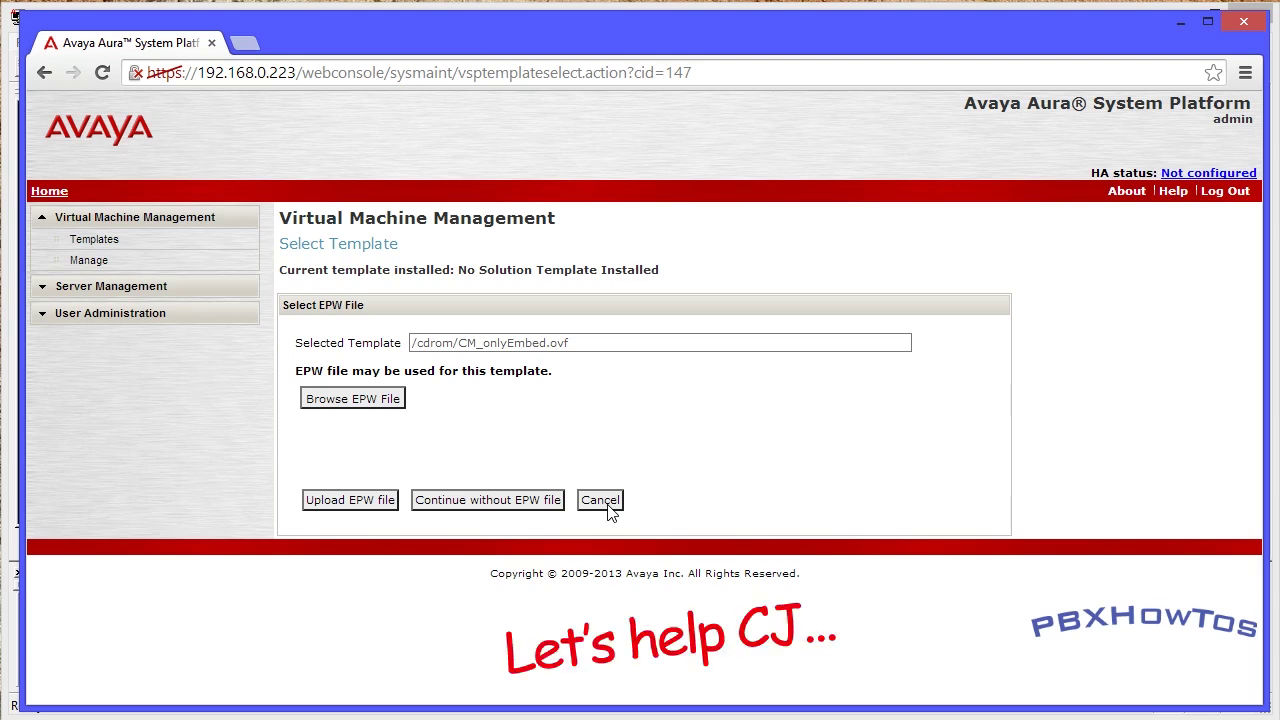
# - Continue without an EPW file and install the CM_onlyEmbed template
pyautogui.click(490, 509)
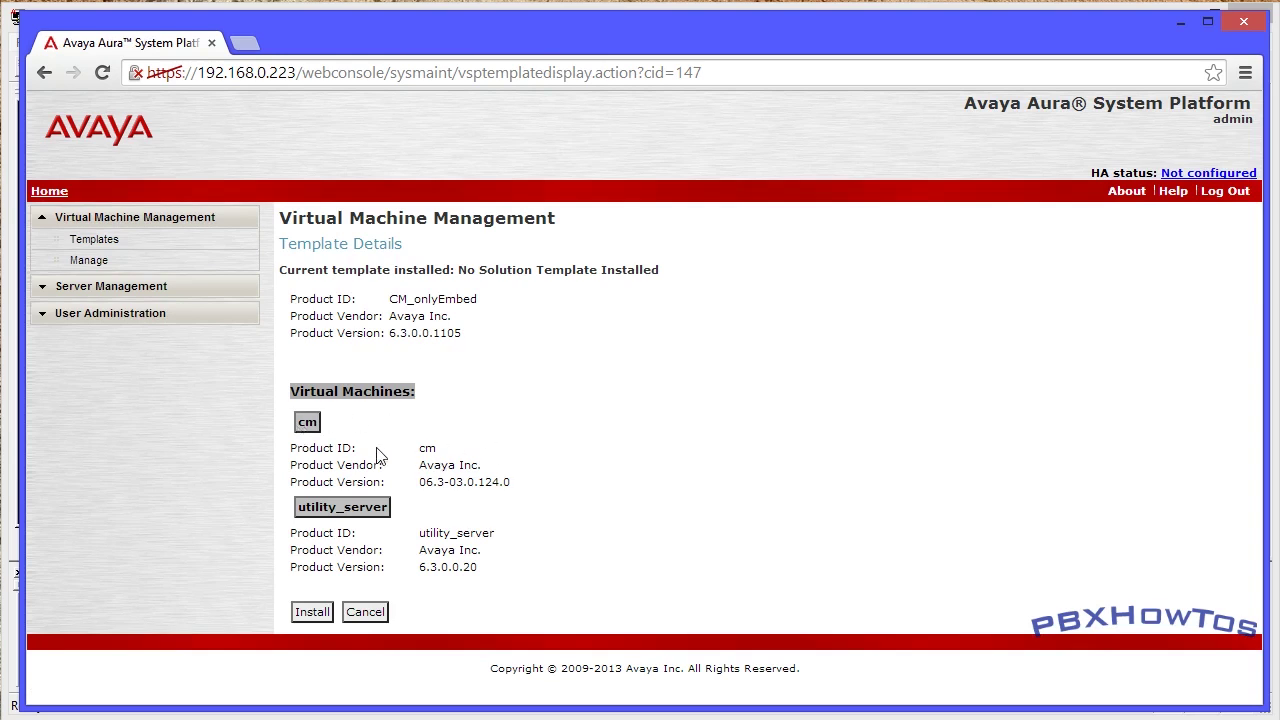
pyautogui.click(310, 614)
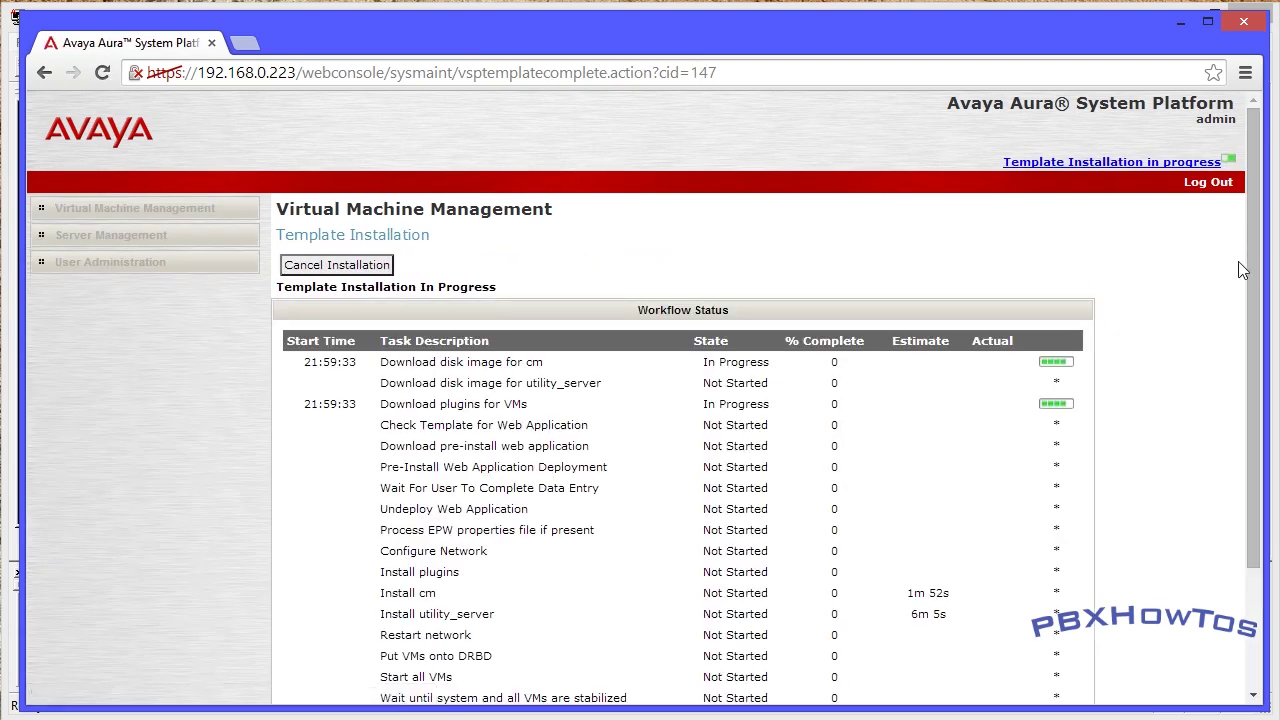
# - Scroll the Workflow Status table and highlight the Wait For User To Complete Data Entry task
pyautogui.moveTo(1258, 255); pyautogui.dragTo(1254, 331)
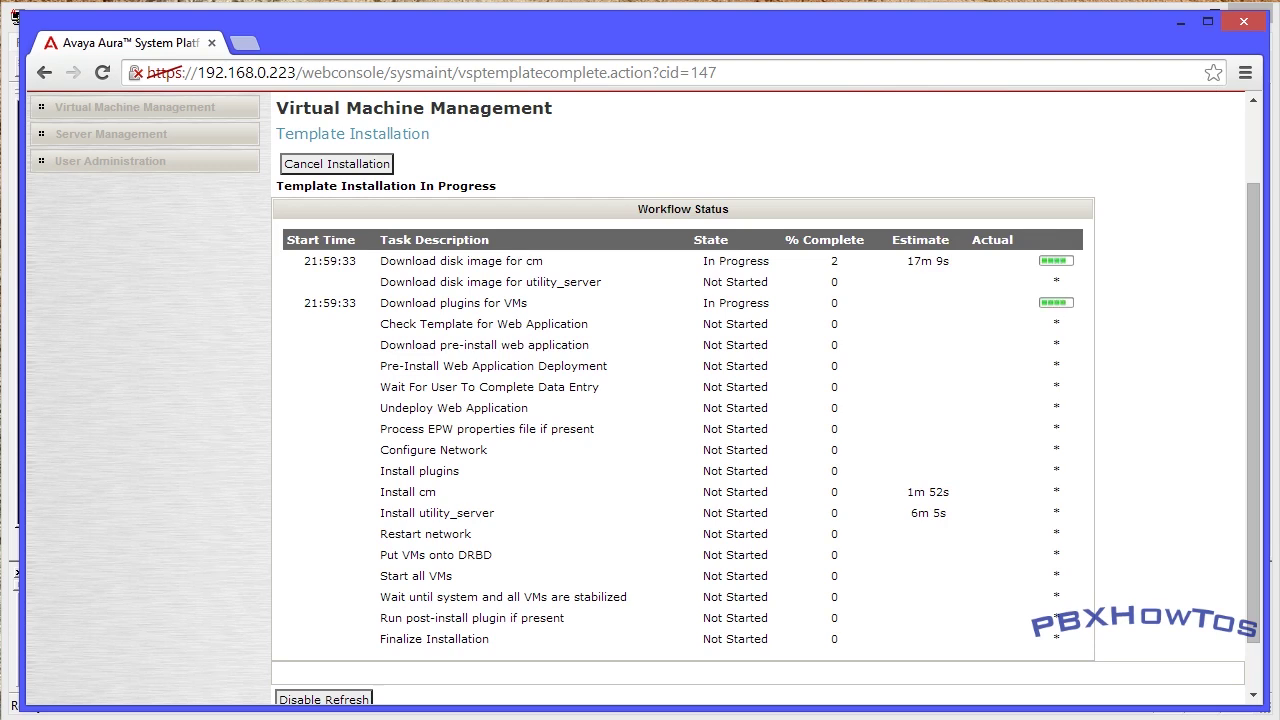
pyautogui.moveTo(380, 387); pyautogui.dragTo(599, 387)
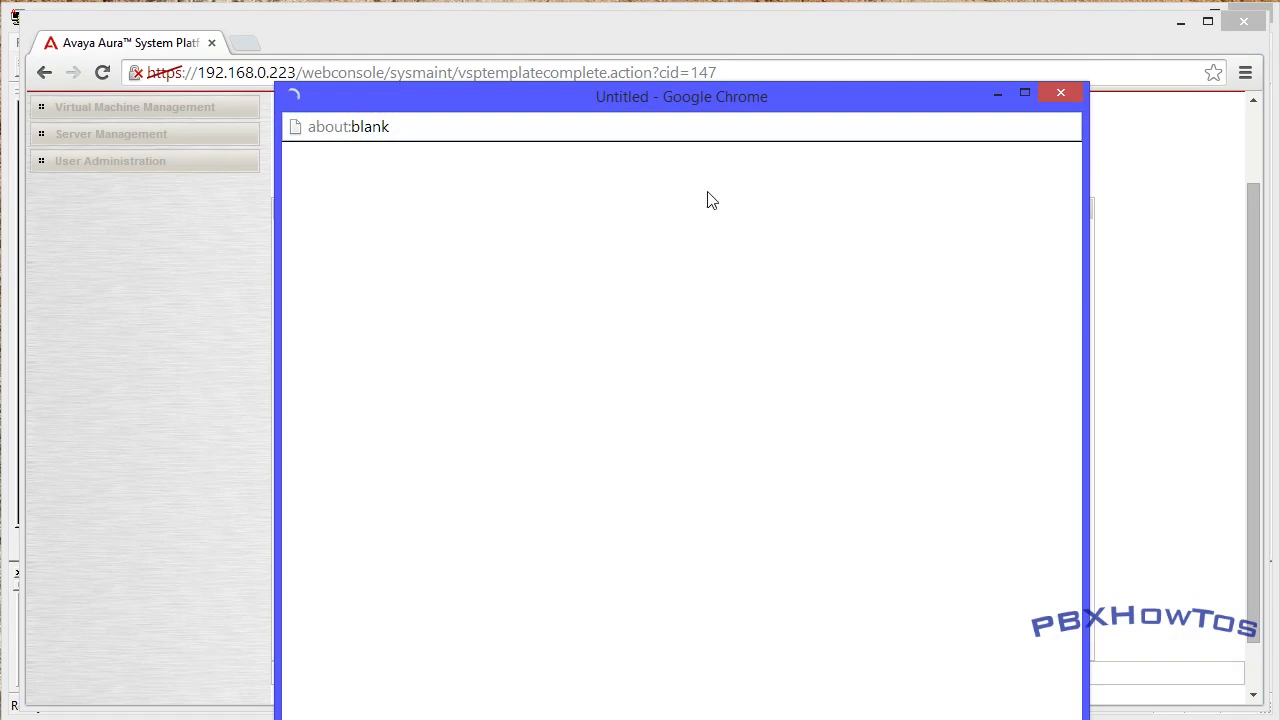
# - Move the installation wizard window higher and widen it on both sides
pyautogui.moveTo(706, 98); pyautogui.dragTo(685, 36)
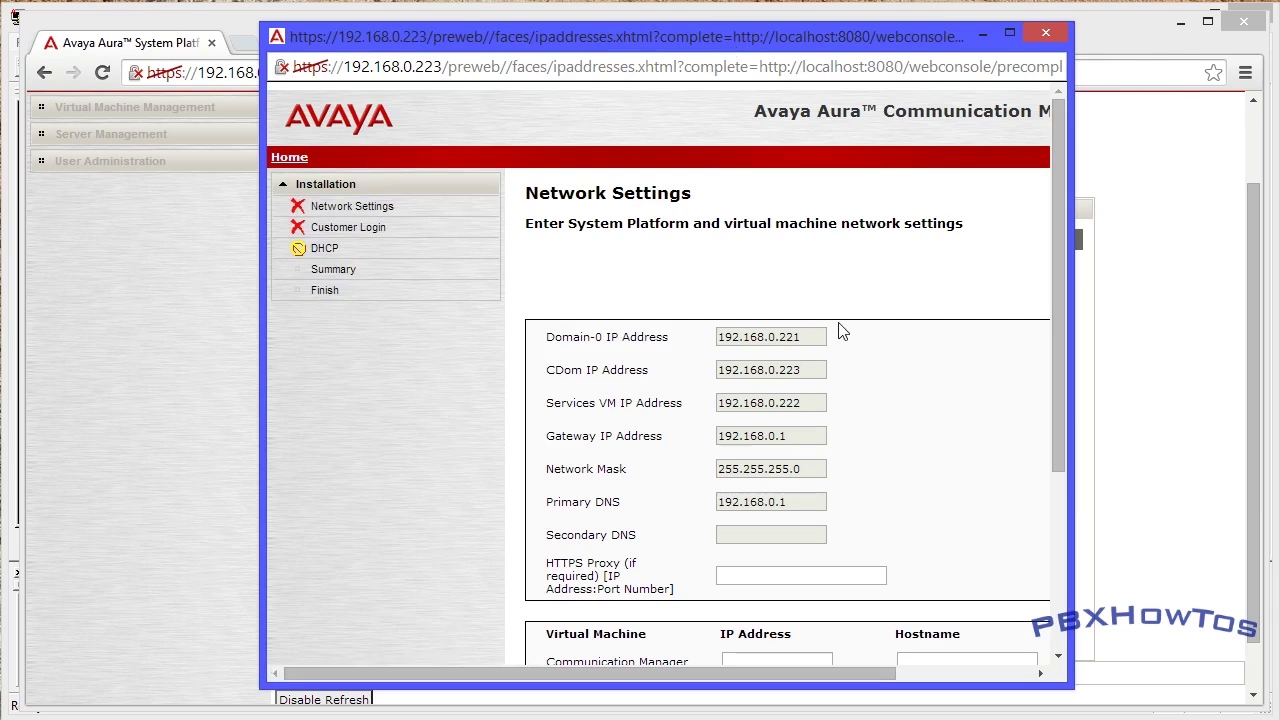
pyautogui.moveTo(1072, 462); pyautogui.dragTo(1229, 463)
pyautogui.moveTo(260, 437); pyautogui.dragTo(183, 441)
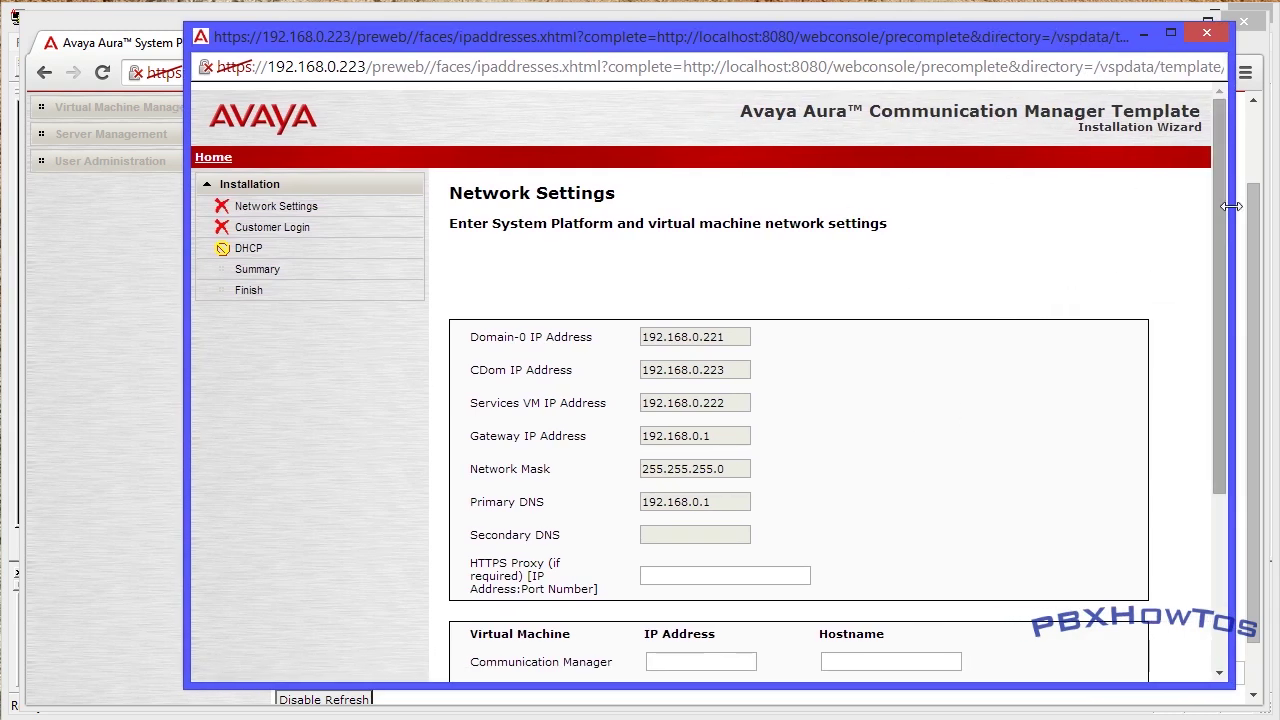
pyautogui.moveTo(1218, 205); pyautogui.dragTo(1211, 315)
# - Enter CM 192.168.0.225 / PBXHowTosCM and Utility Server 192.168.0.224 / UtilityServer
pyautogui.click(700, 515)
pyautogui.write('192')
pyautogui.press('Down')
pyautogui.press('Down')
pyautogui.press('Tab')
pyautogui.press('Down')
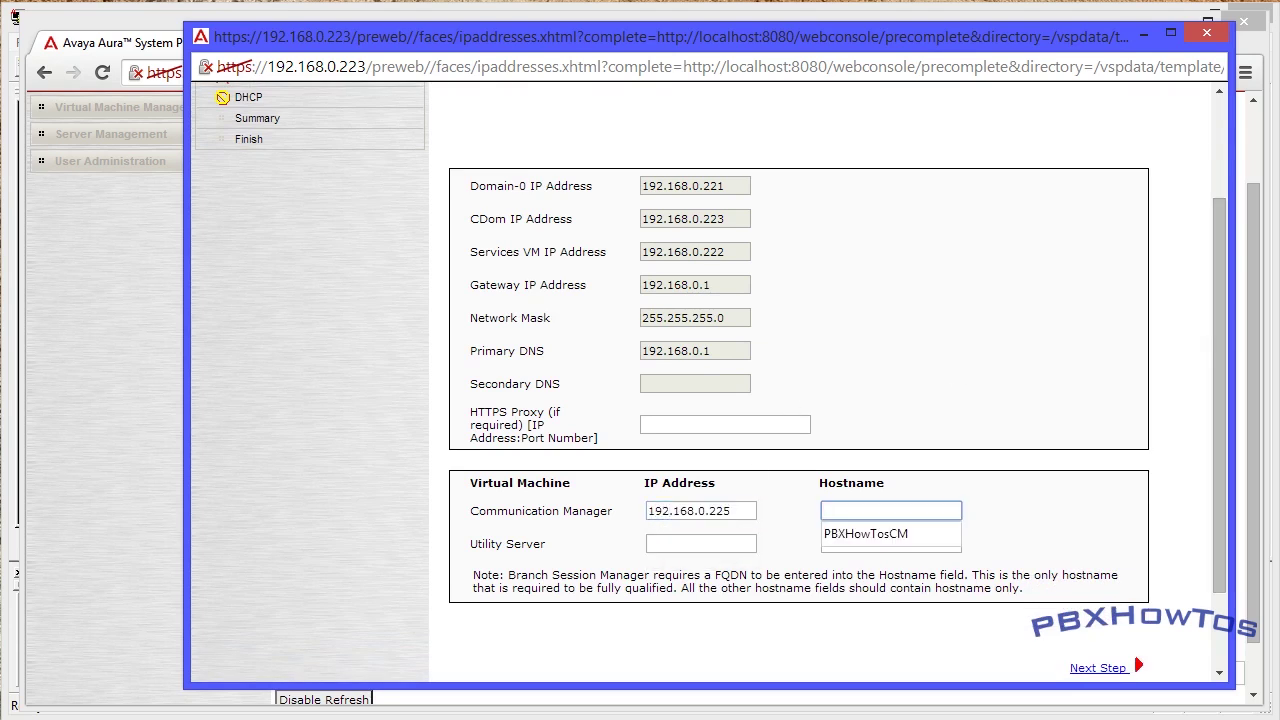
pyautogui.press('Tab')
pyautogui.press('Tab')
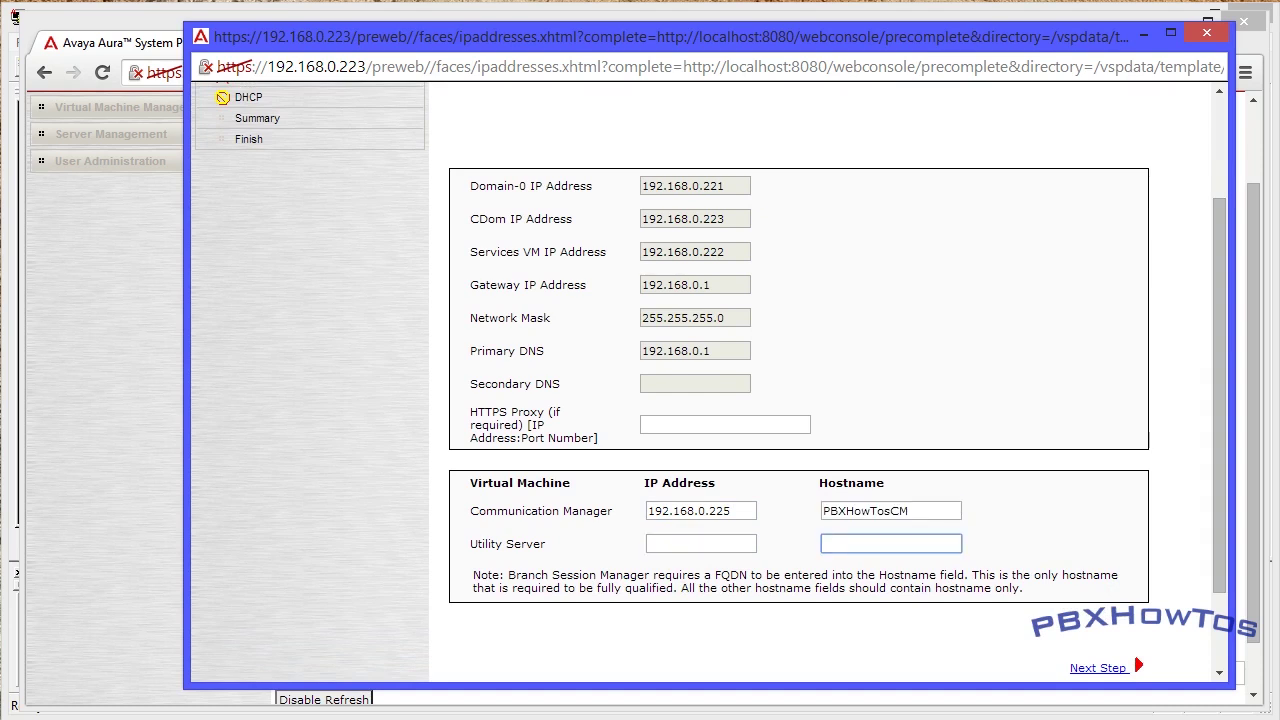
pyautogui.hotkey('shift', 'Tab')
pyautogui.press('Down')
pyautogui.press('Down')
pyautogui.press('Down')
pyautogui.press('Tab')
pyautogui.press('Down')
pyautogui.press('Down')
pyautogui.press('Tab')
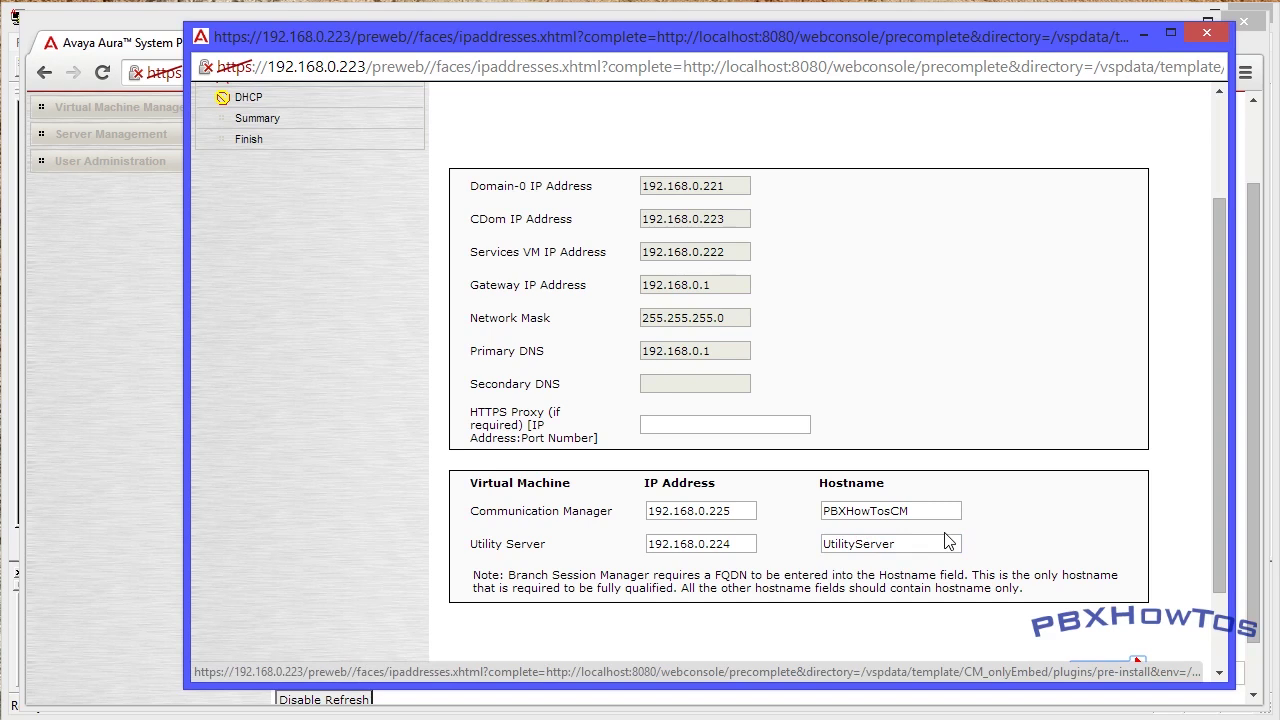
# - Review the network settings, noting the Domain-0 IP address, and advance to Customer Login
pyautogui.scroll(2, 940, 541)
pyautogui.scroll(-2, 940, 521)
pyautogui.doubleClick(684, 186)
pyautogui.click(692, 218)
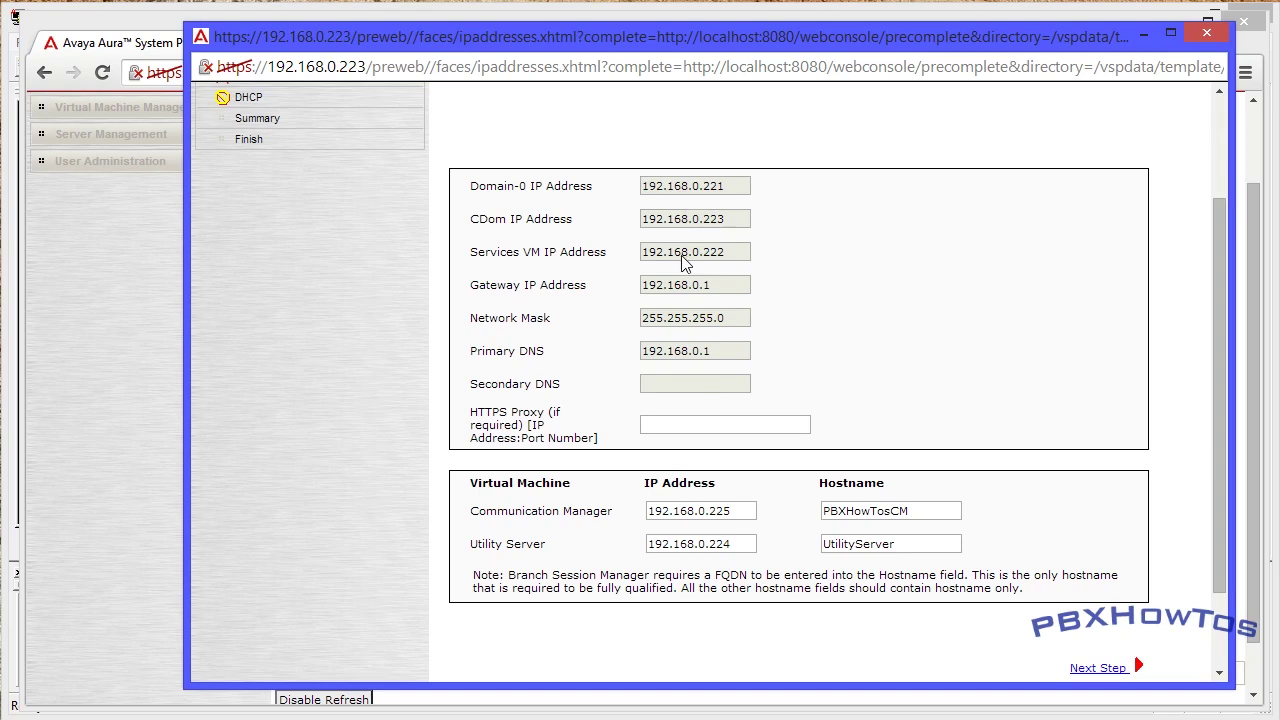
pyautogui.scroll(2, 685, 262)
pyautogui.scroll(-2, 683, 295)
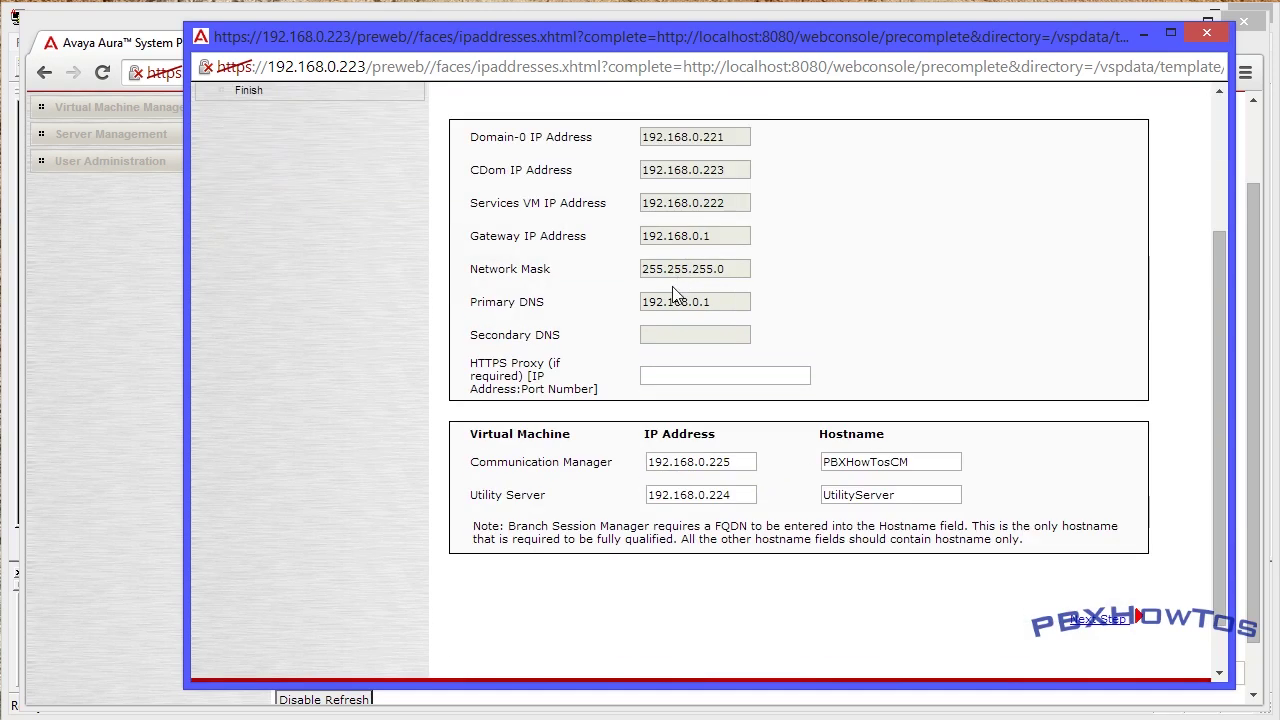
pyautogui.click(1095, 619)
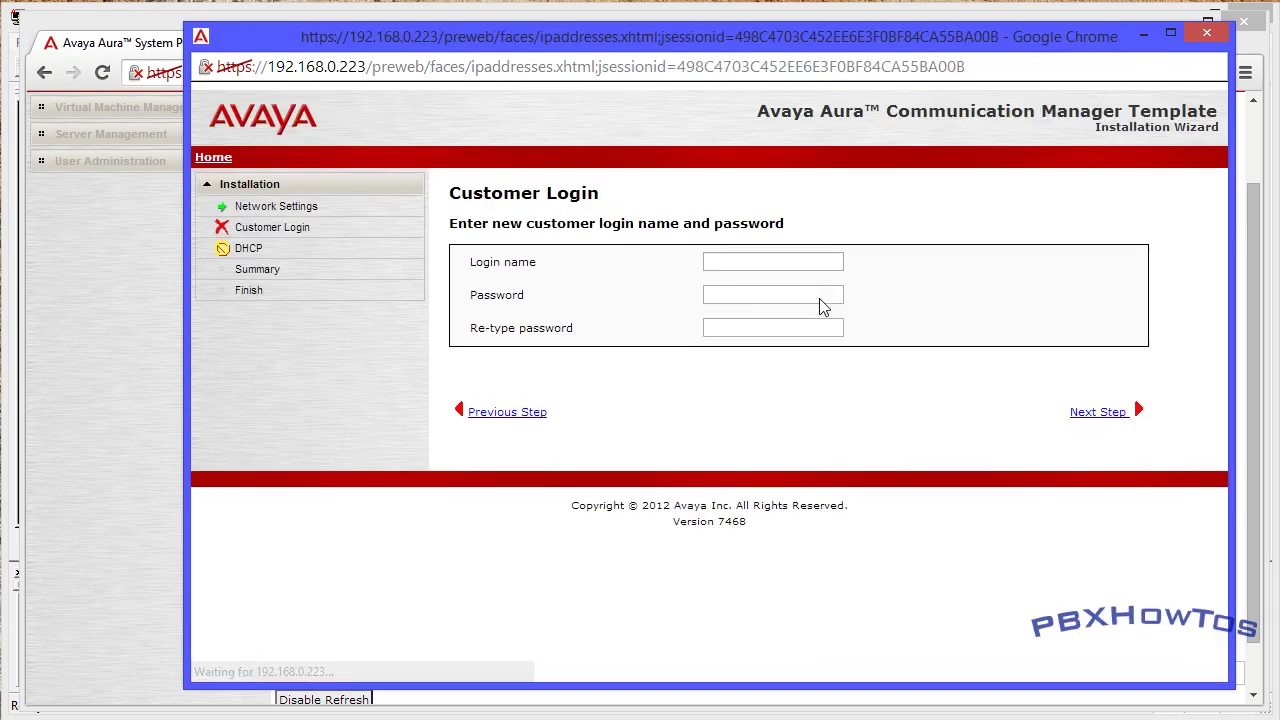
# - Enter the suggested customer login name and its password twice, then advance to DHCP
pyautogui.click(773, 261)
pyautogui.write('cu')
pyautogui.press('Down')
pyautogui.press('Tab')
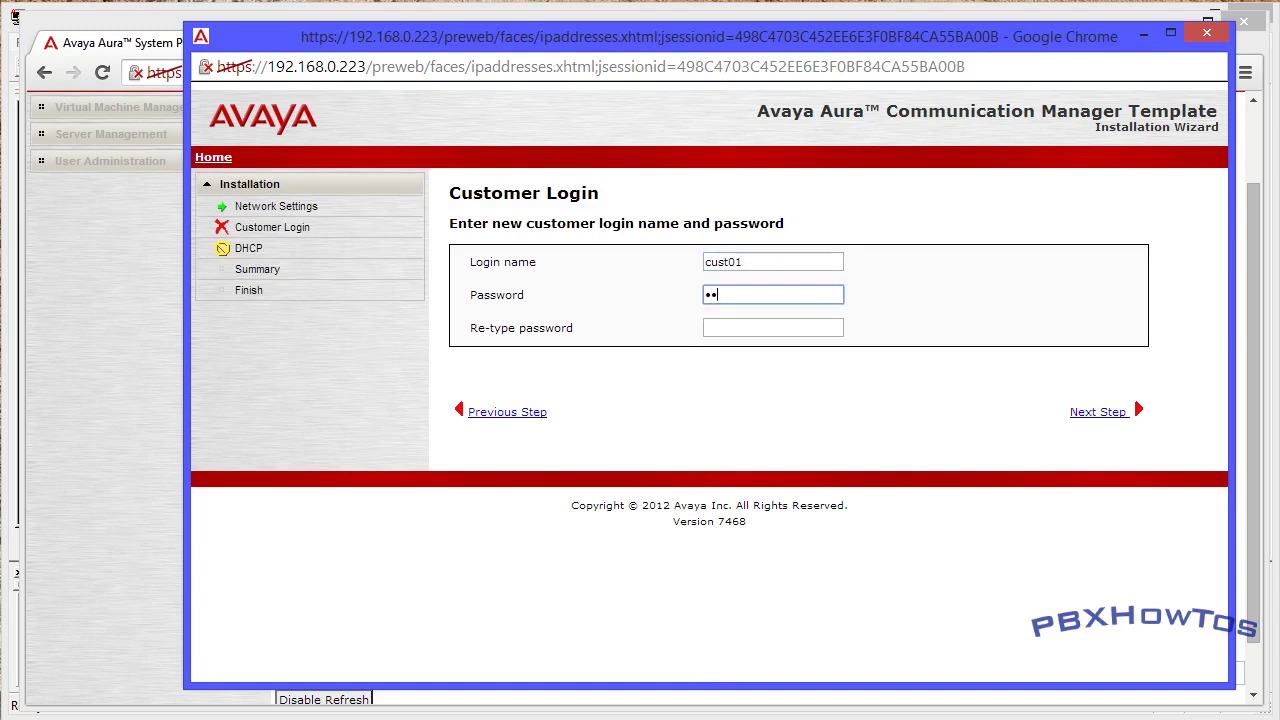
pyautogui.write('1')
pyautogui.press('Tab')
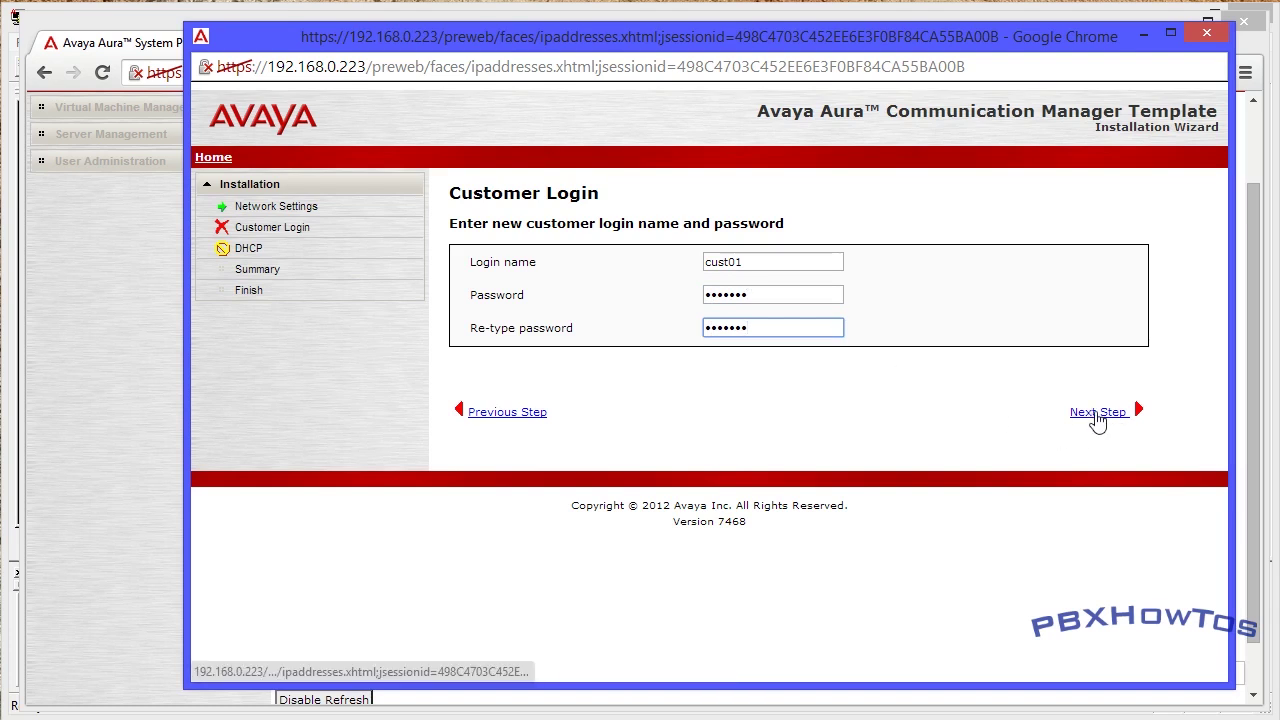
pyautogui.click(1097, 412)
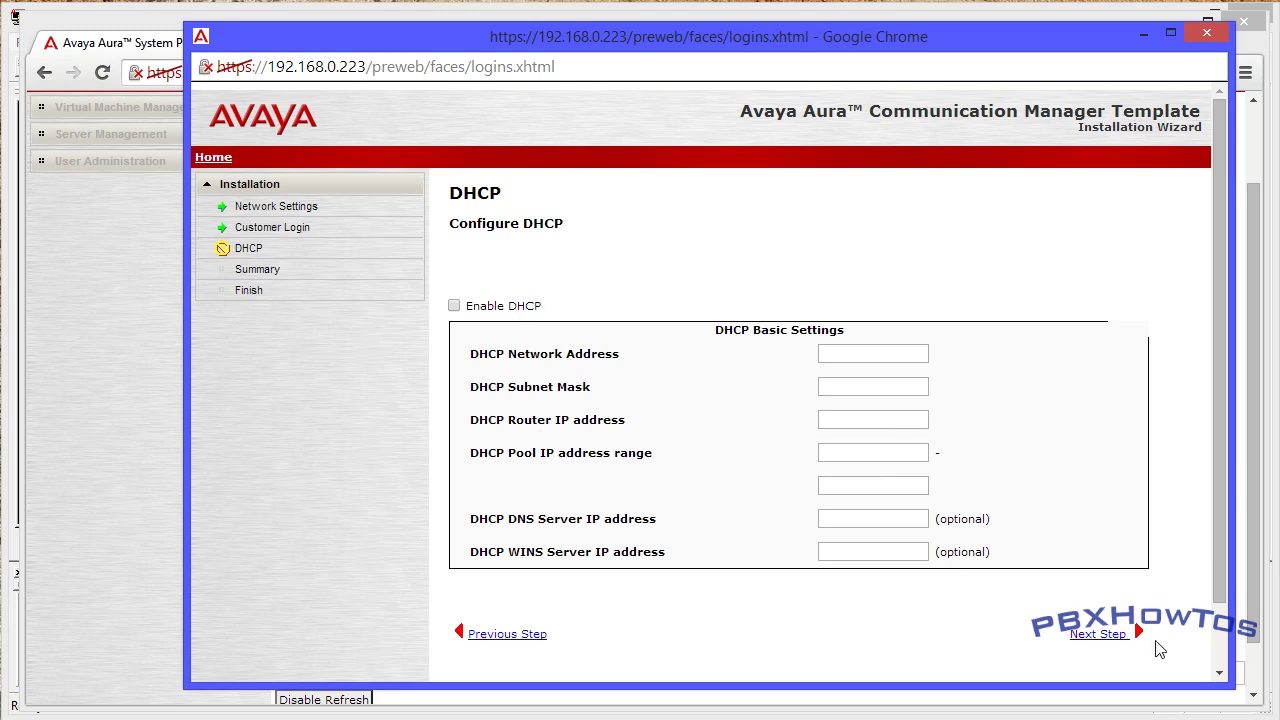
# - Leave DHCP disabled, review the Summary and confirm the CM_onlyEmbed installation
pyautogui.click(1090, 636)
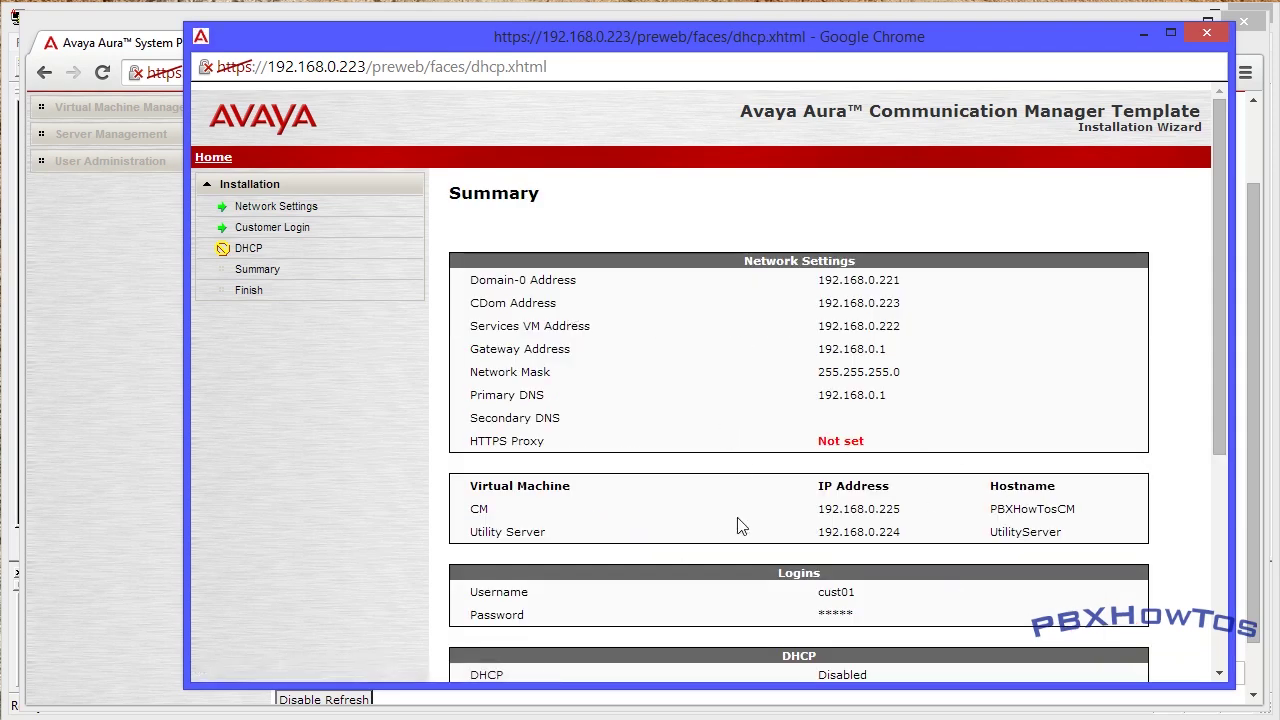
pyautogui.scroll(-5, 771, 520)
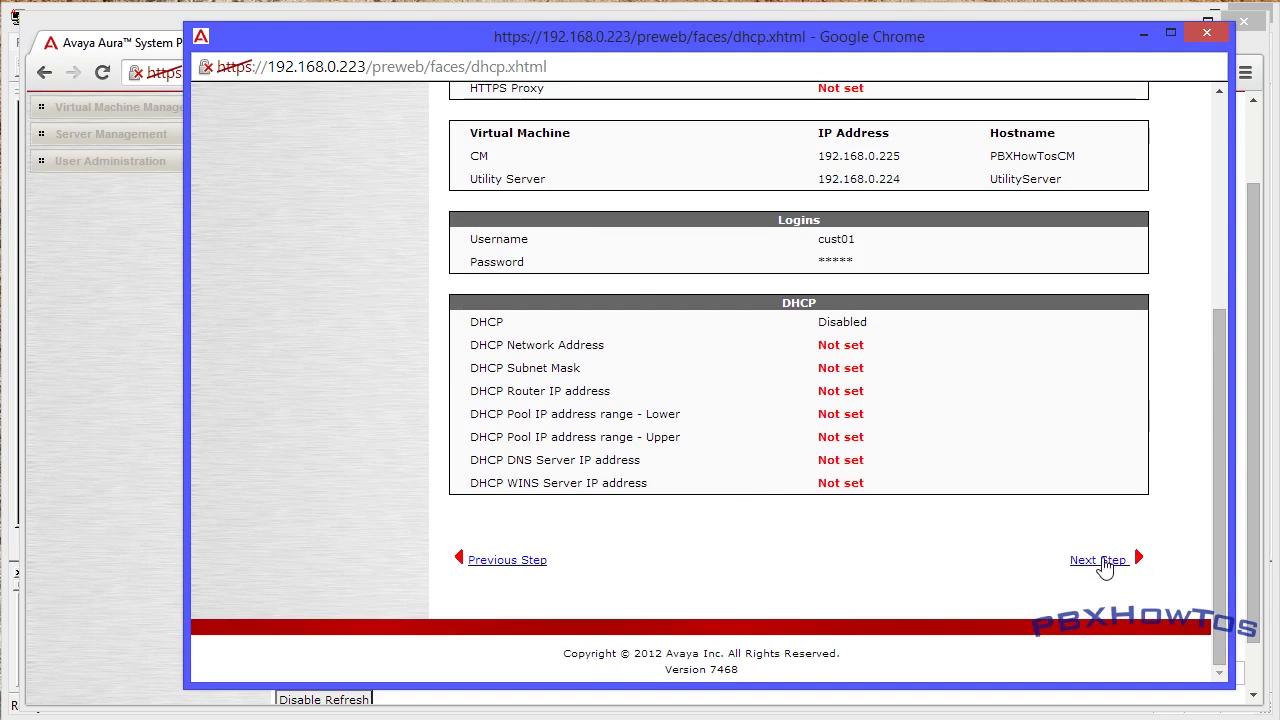
pyautogui.click(1103, 564)
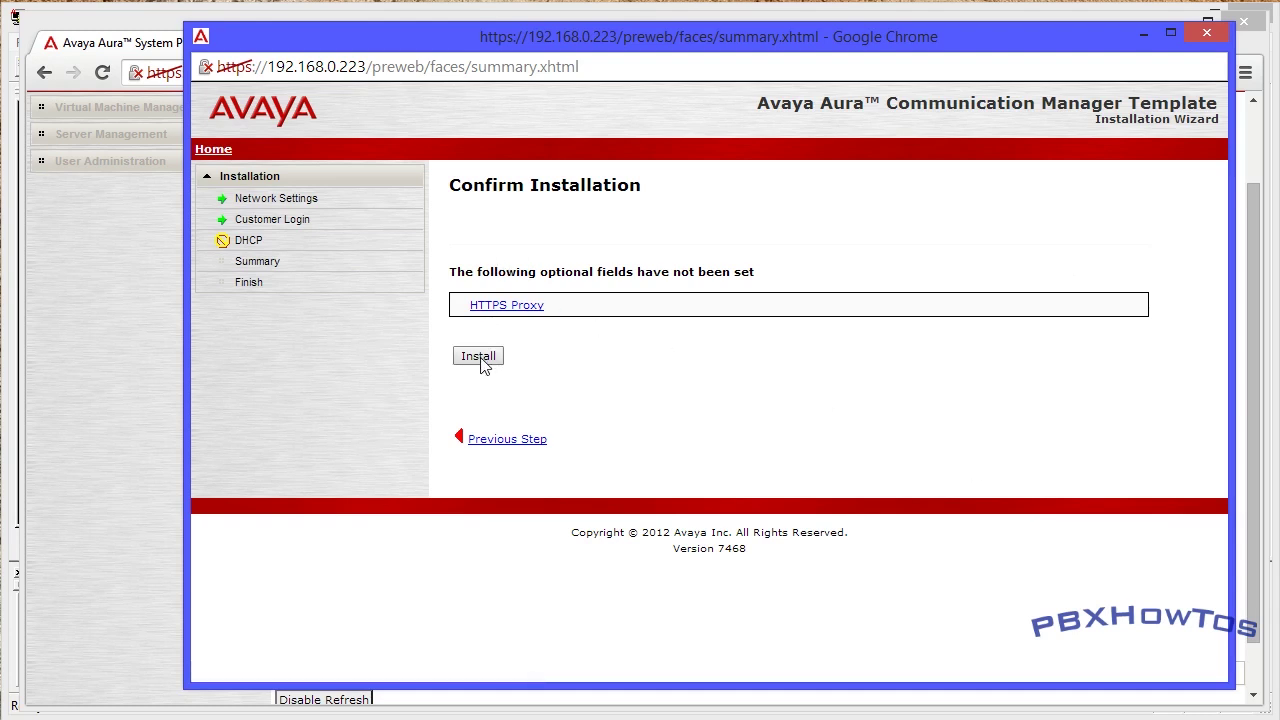
pyautogui.click(479, 358)
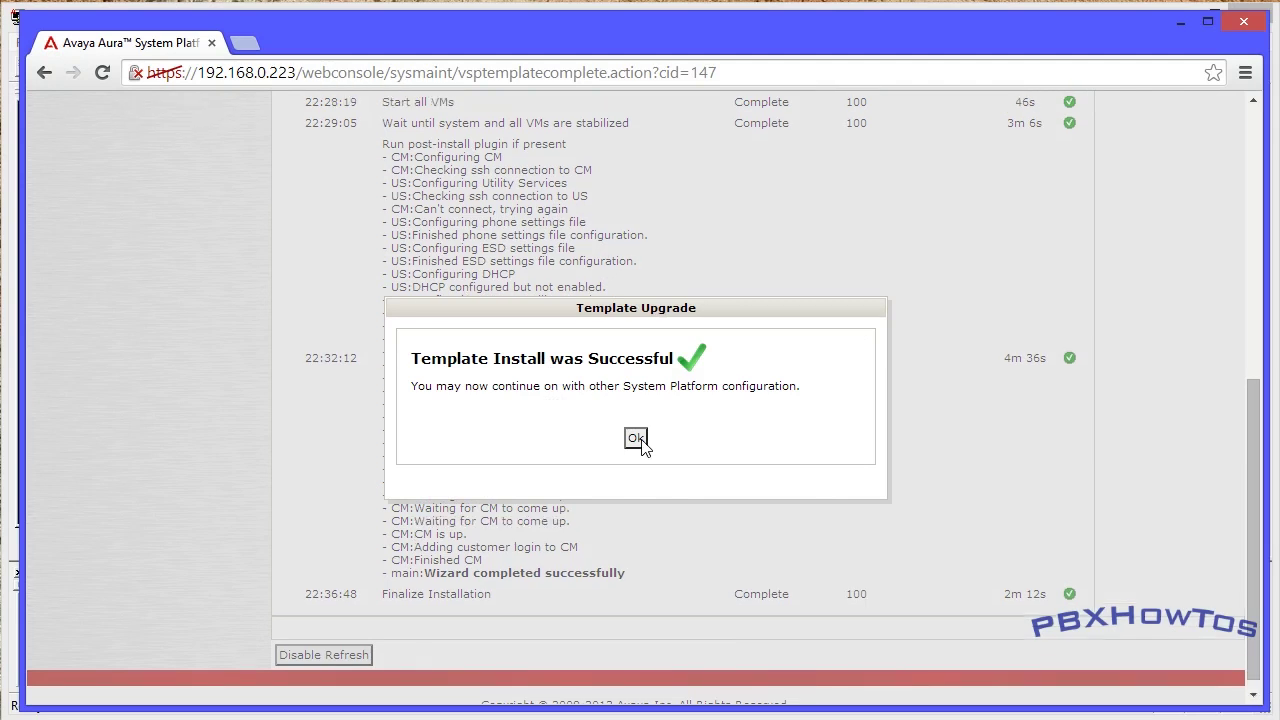
# - Dismiss the 'Template Install was Successful' notice with Ok
pyautogui.click(637, 440)
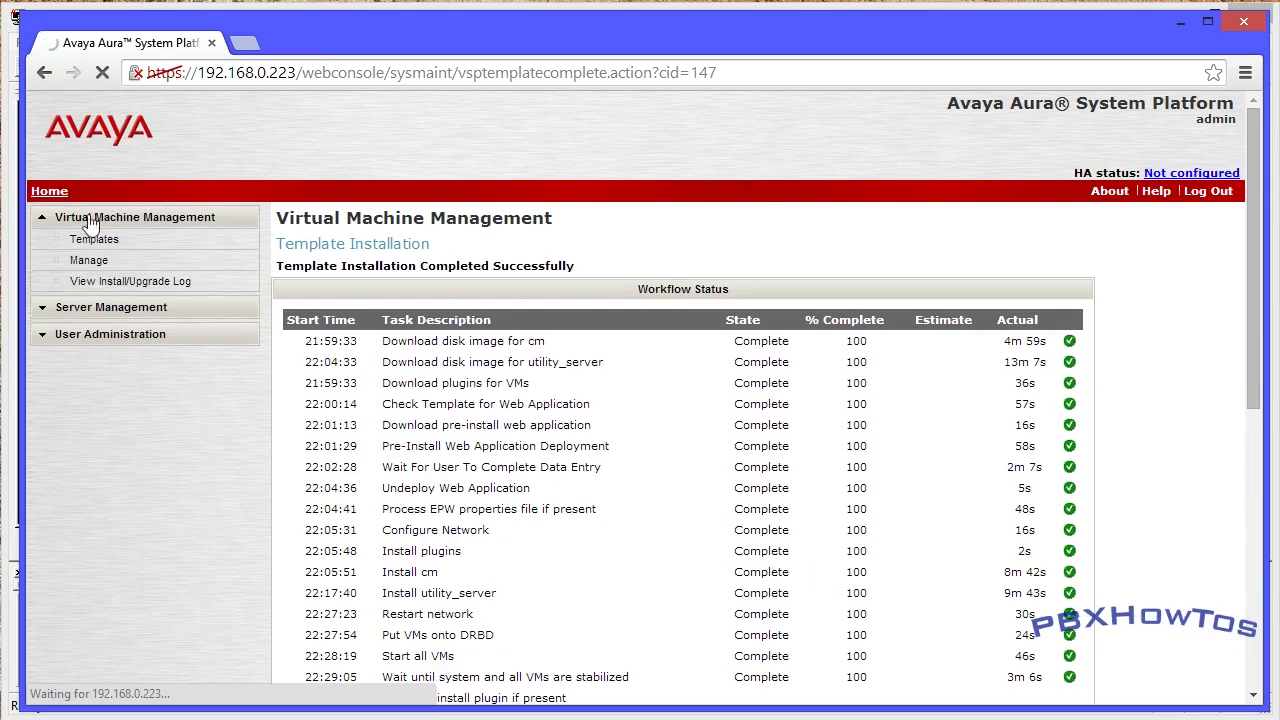
# - Open the last template installation log and scroll through its completed workflow tasks
pyautogui.click(140, 285)
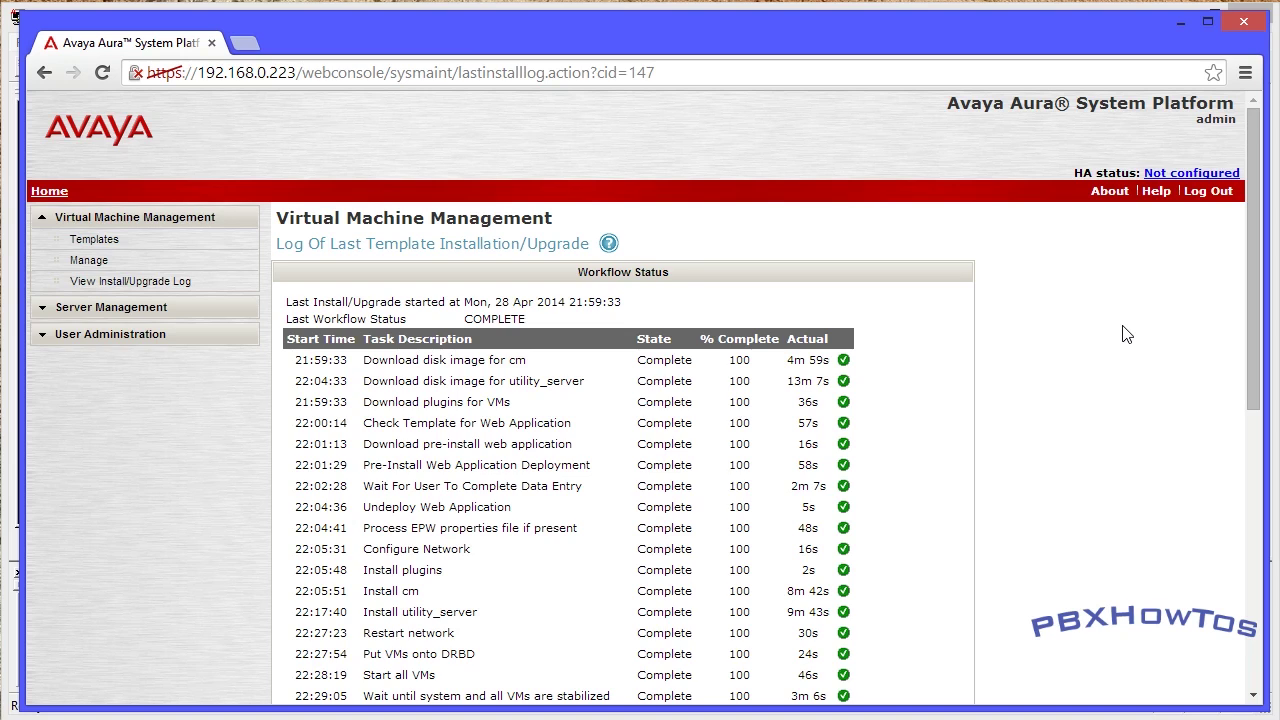
pyautogui.scroll(-6, 1131, 366)
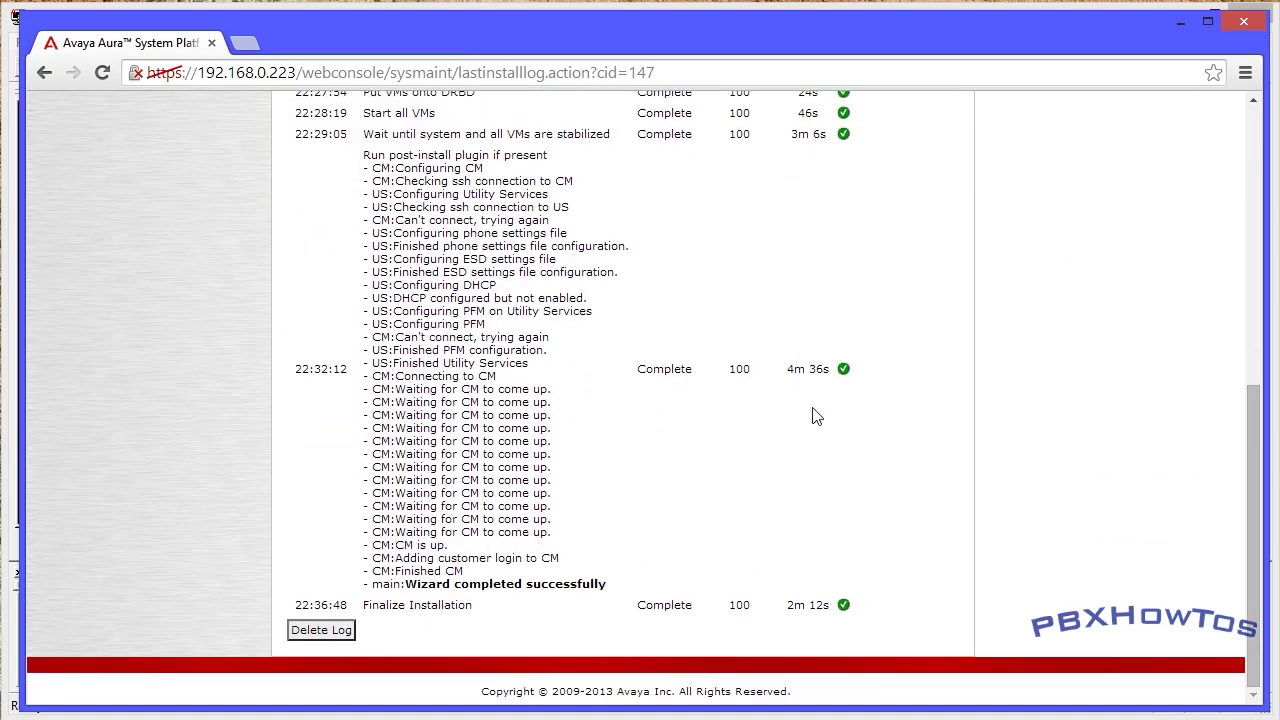
pyautogui.scroll(6, 545, 580)
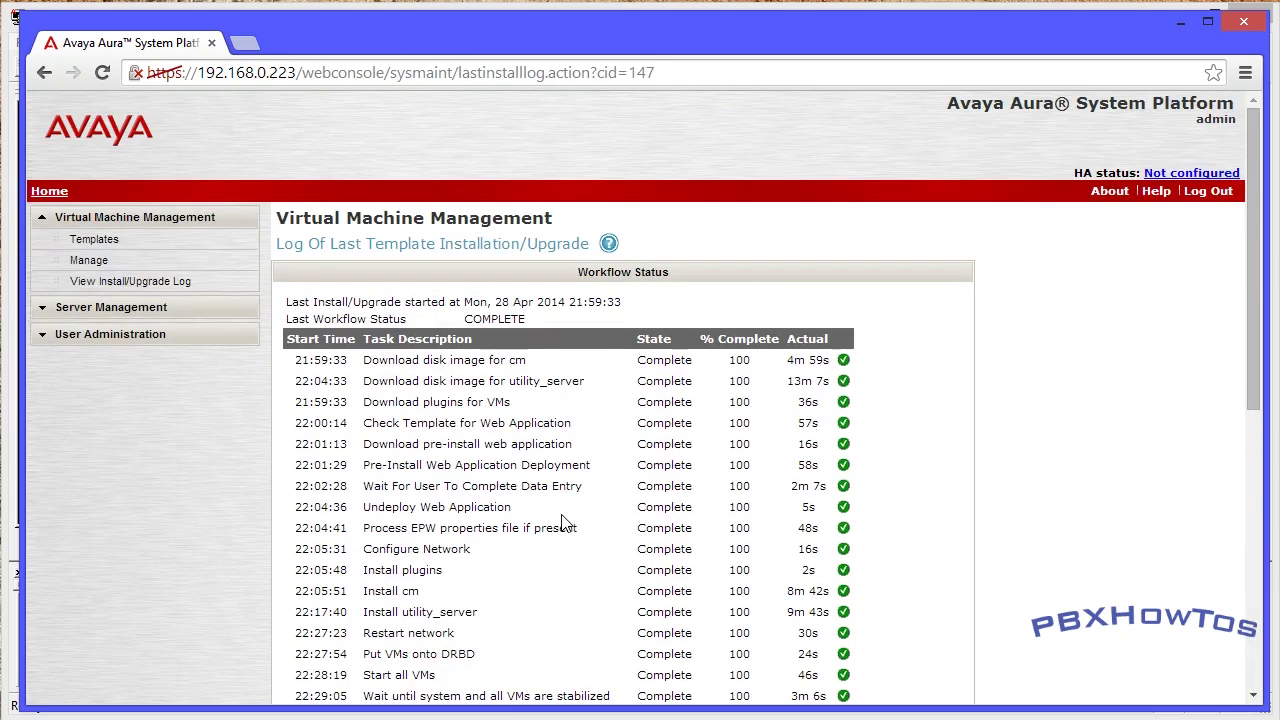
# - Open Virtual Machine Management > Manage to list the virtual machines
pyautogui.click(92, 263)
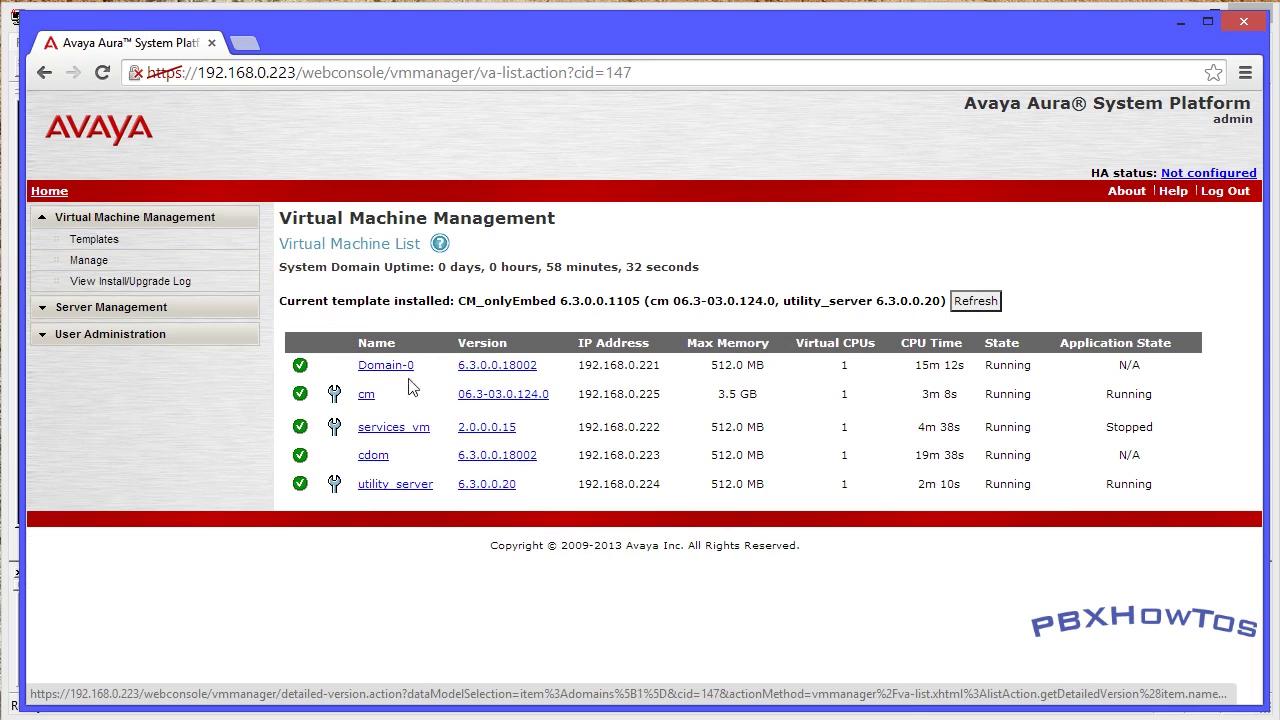
# - Open the cm web interface at 192.168.0.225, past the certificate warning, and log on with the customer login
pyautogui.click(335, 398)
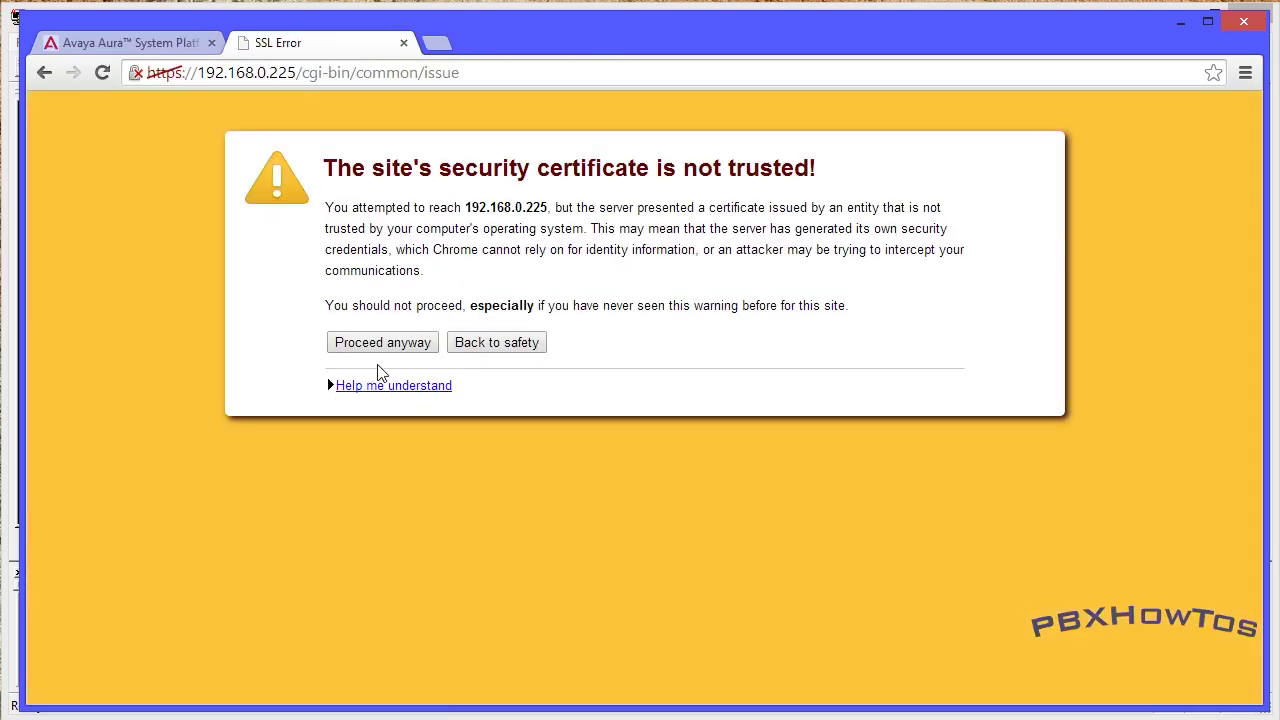
pyautogui.click(394, 347)
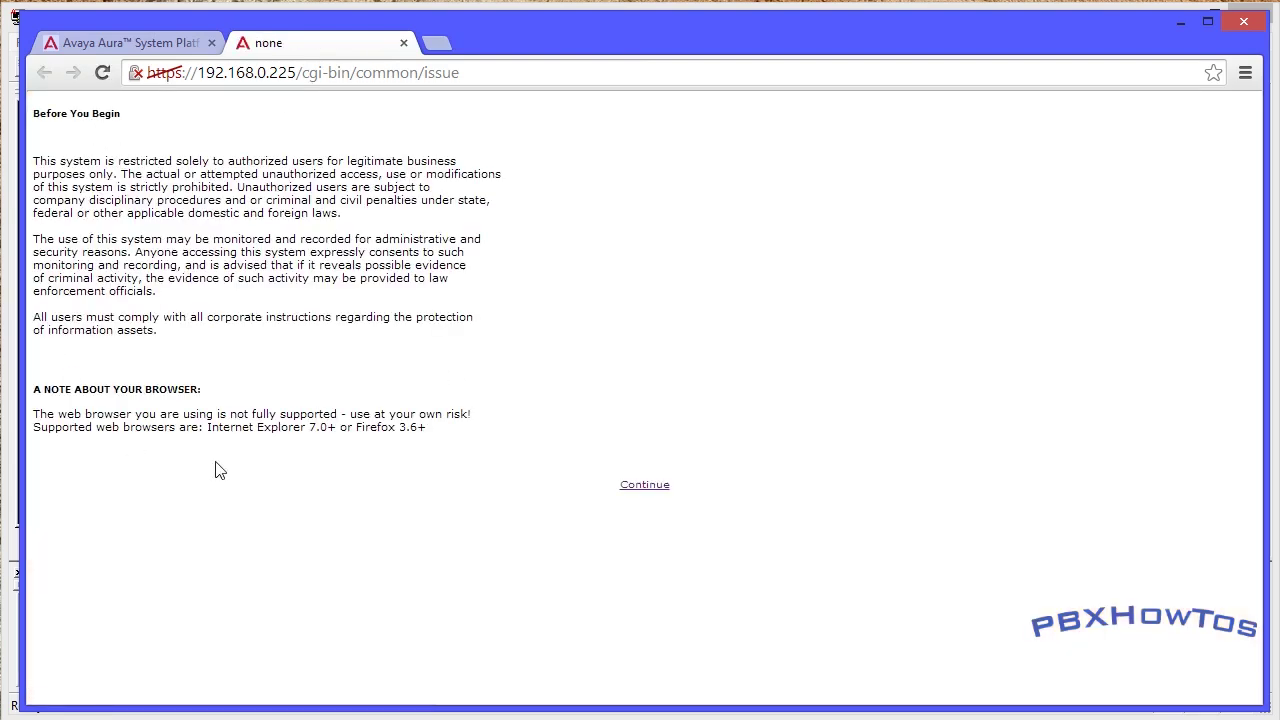
pyautogui.click(641, 487)
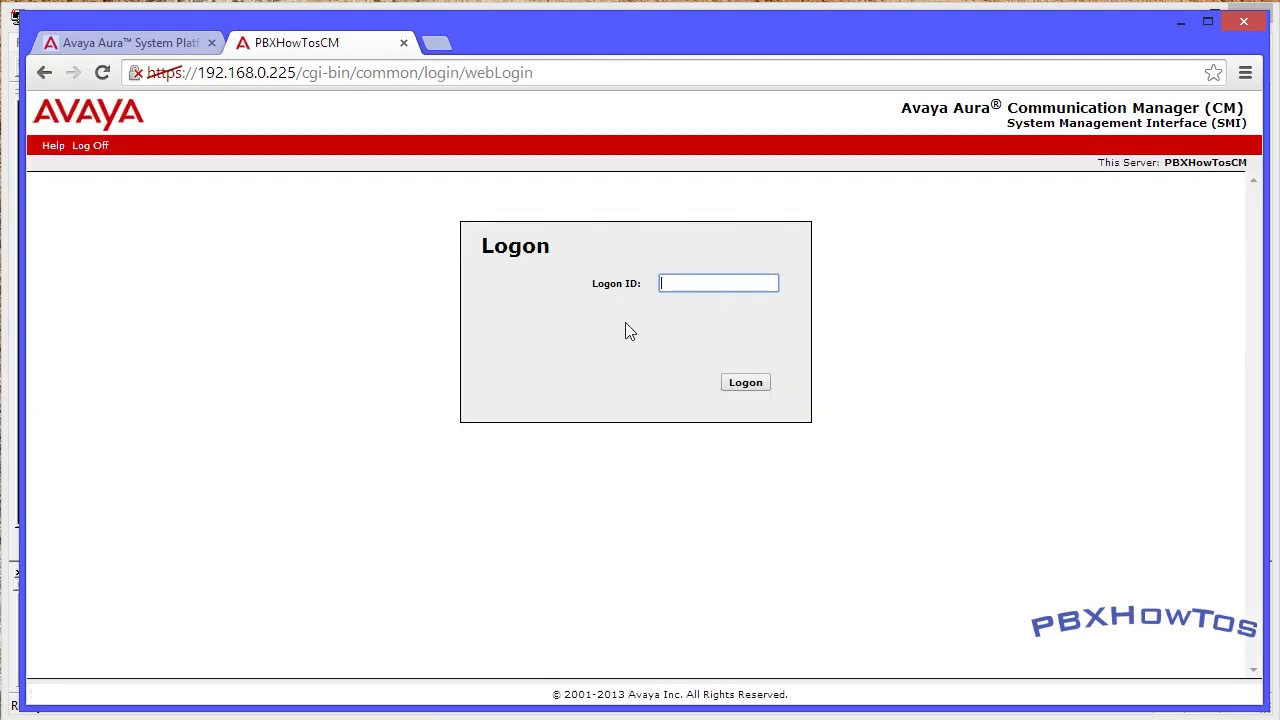
pyautogui.write('cus')
pyautogui.press('Down')
pyautogui.press('Tab')
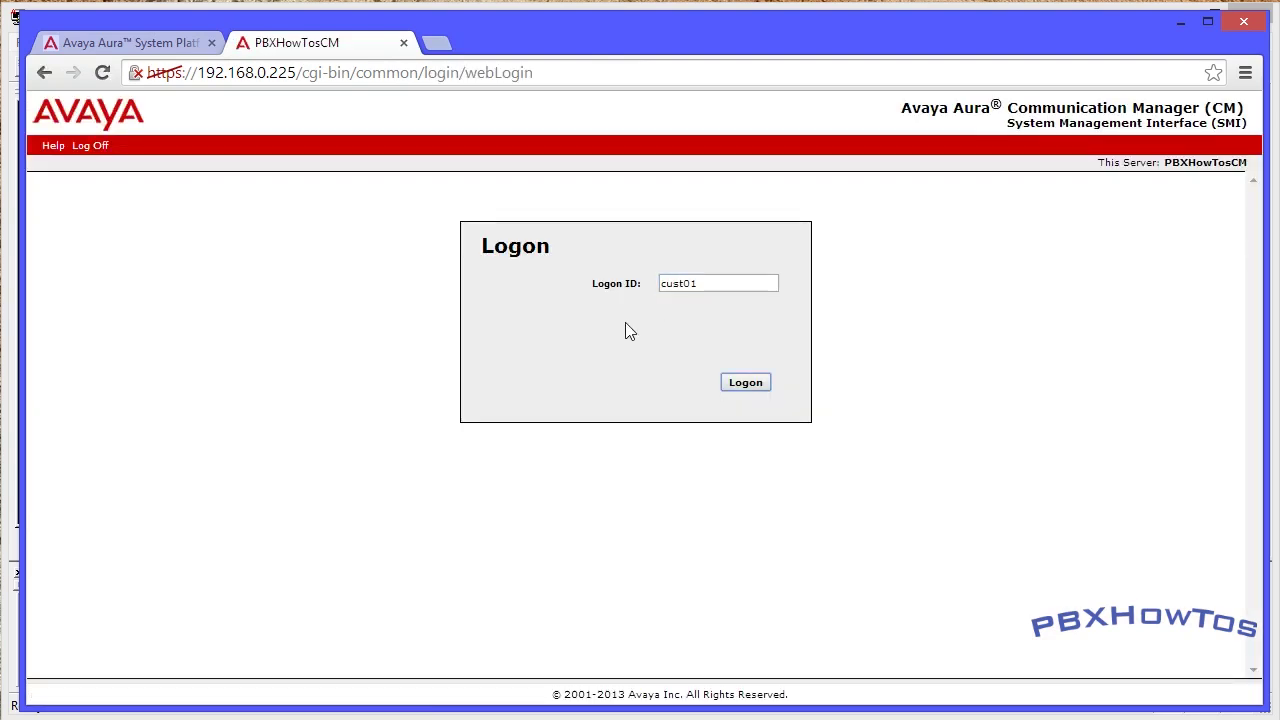
pyautogui.click(744, 386)
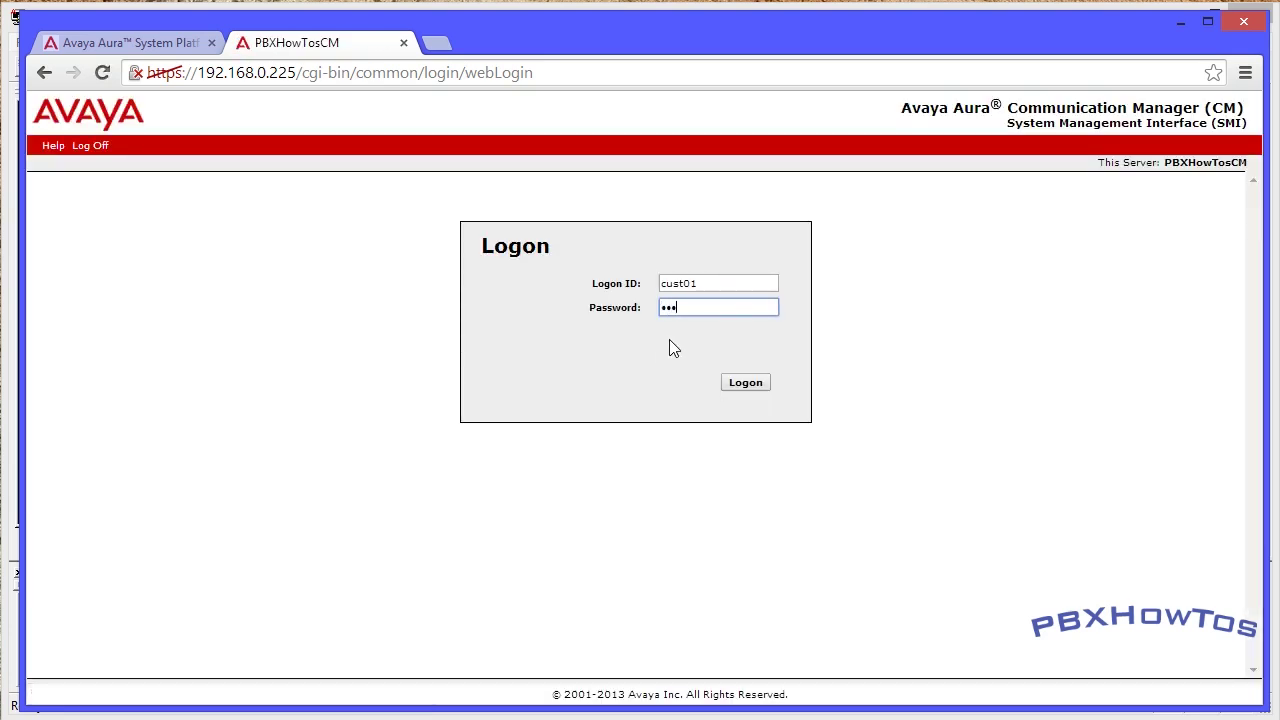
pyautogui.click(745, 386)
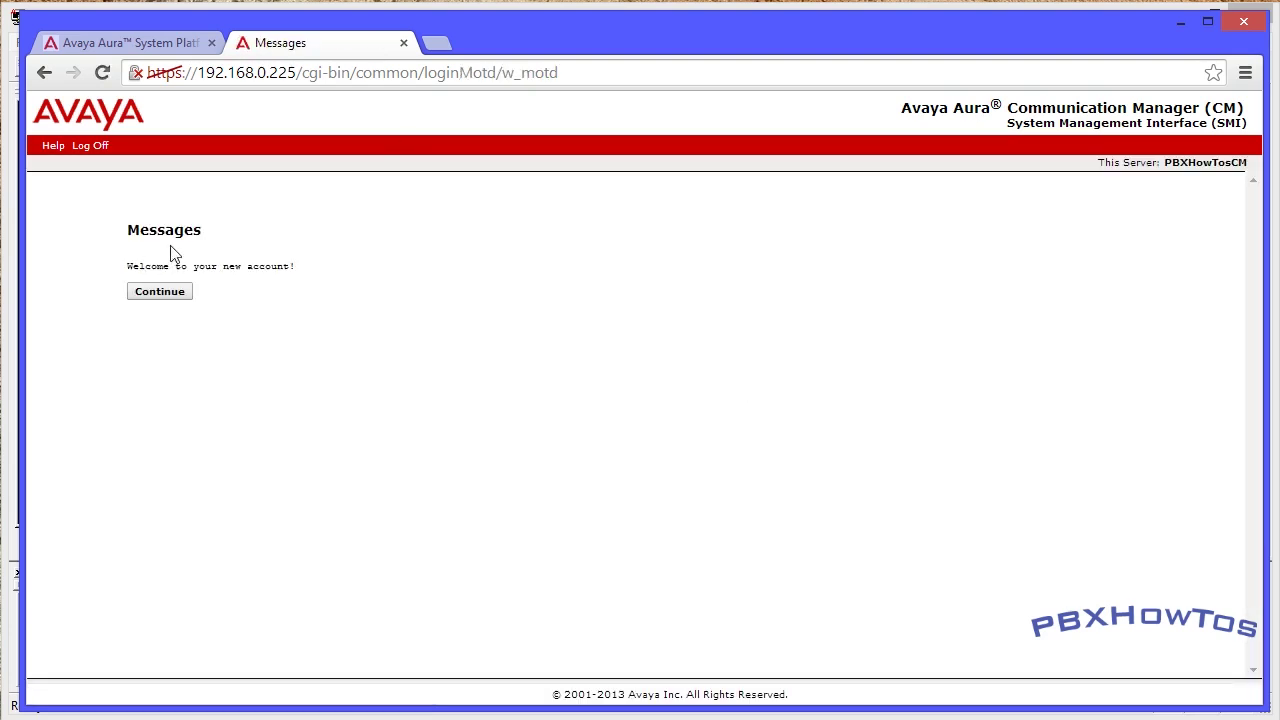
# - Continue past the PBXHowTosCM welcome message to the System Management Interface page
pyautogui.tripleClick(210, 266)
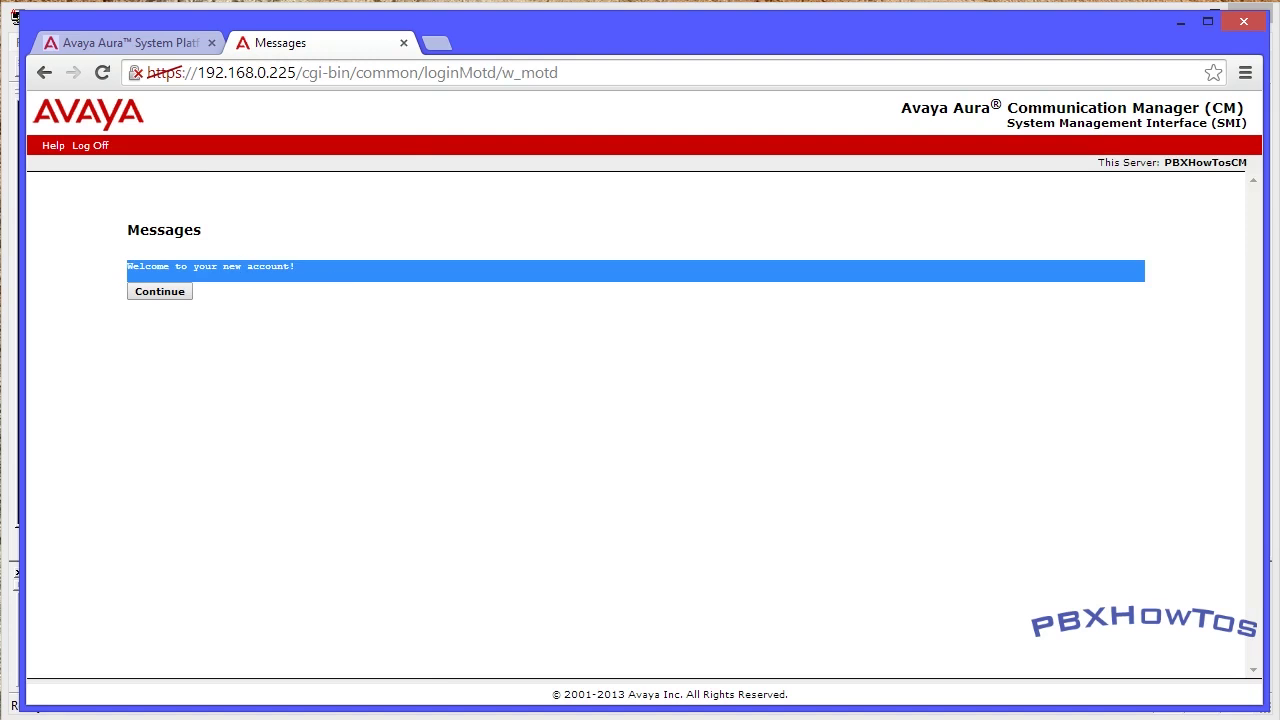
pyautogui.click(236, 320)
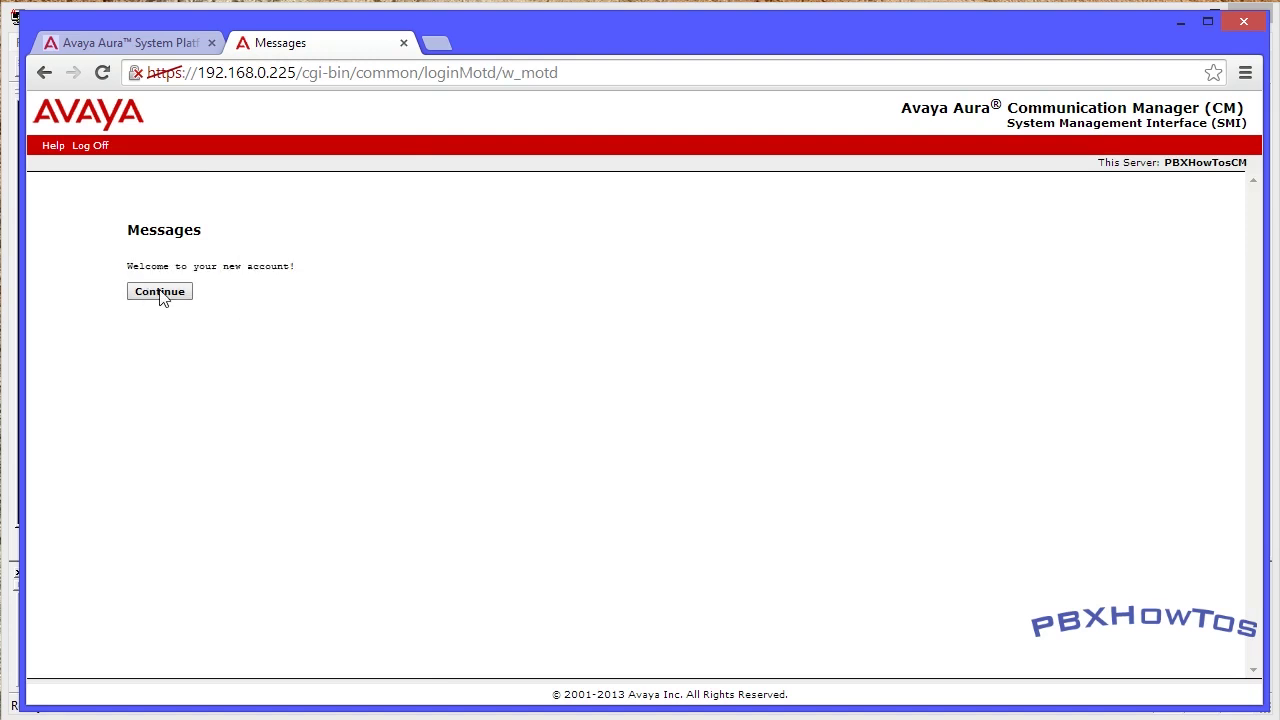
pyautogui.moveTo(1164, 162); pyautogui.dragTo(1248, 162)
pyautogui.click(1056, 278)
pyautogui.click(165, 293)
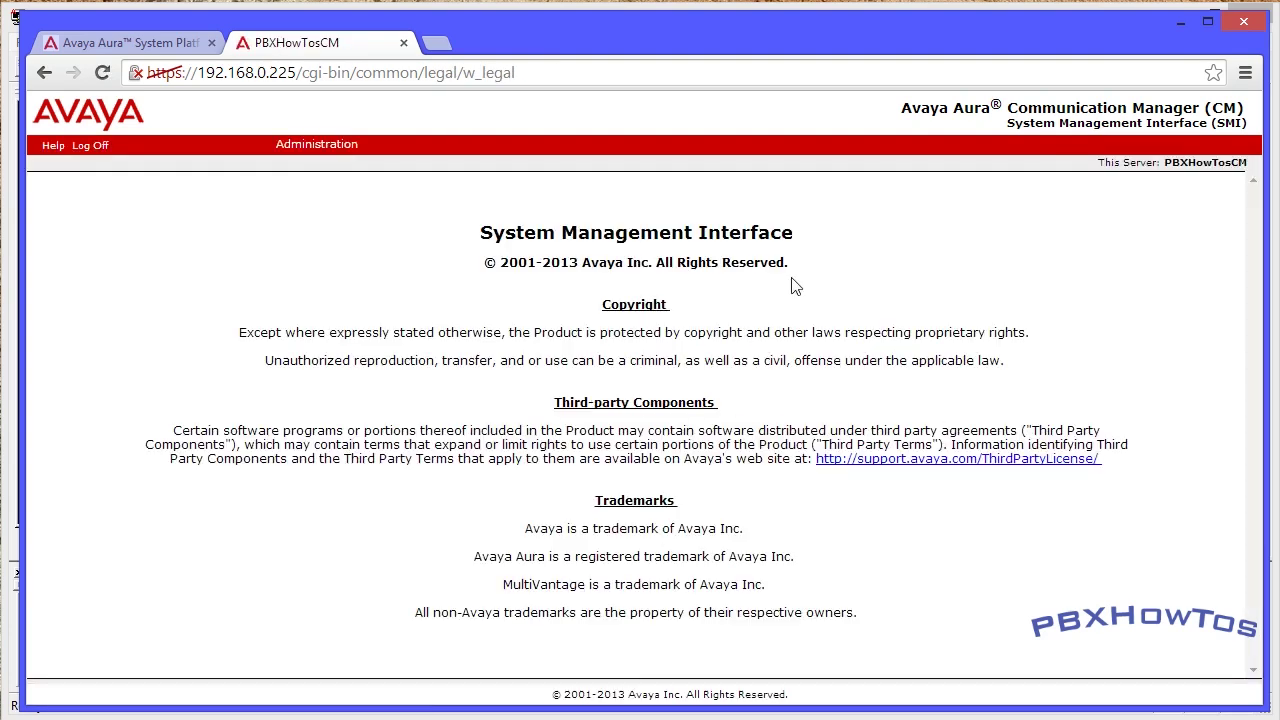
# - Choose Administration > Server (Maintenance) and scroll the left navigation menu
pyautogui.click(322, 143)
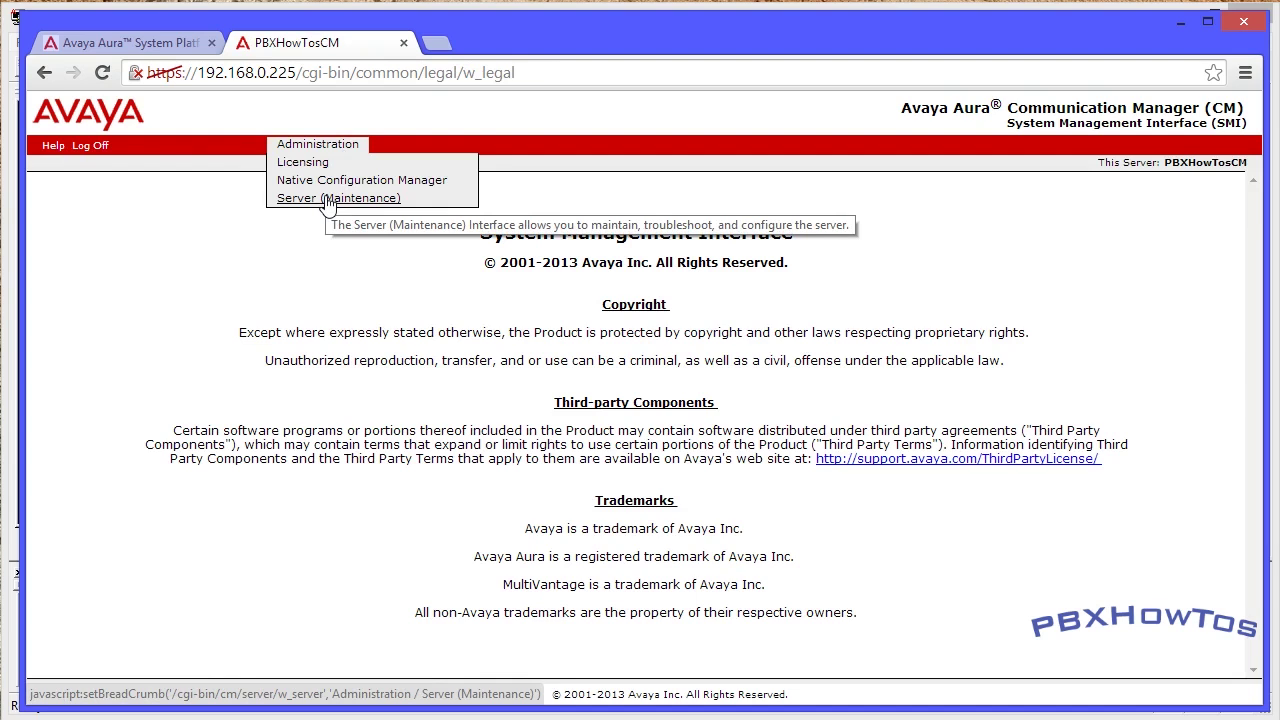
pyautogui.click(327, 199)
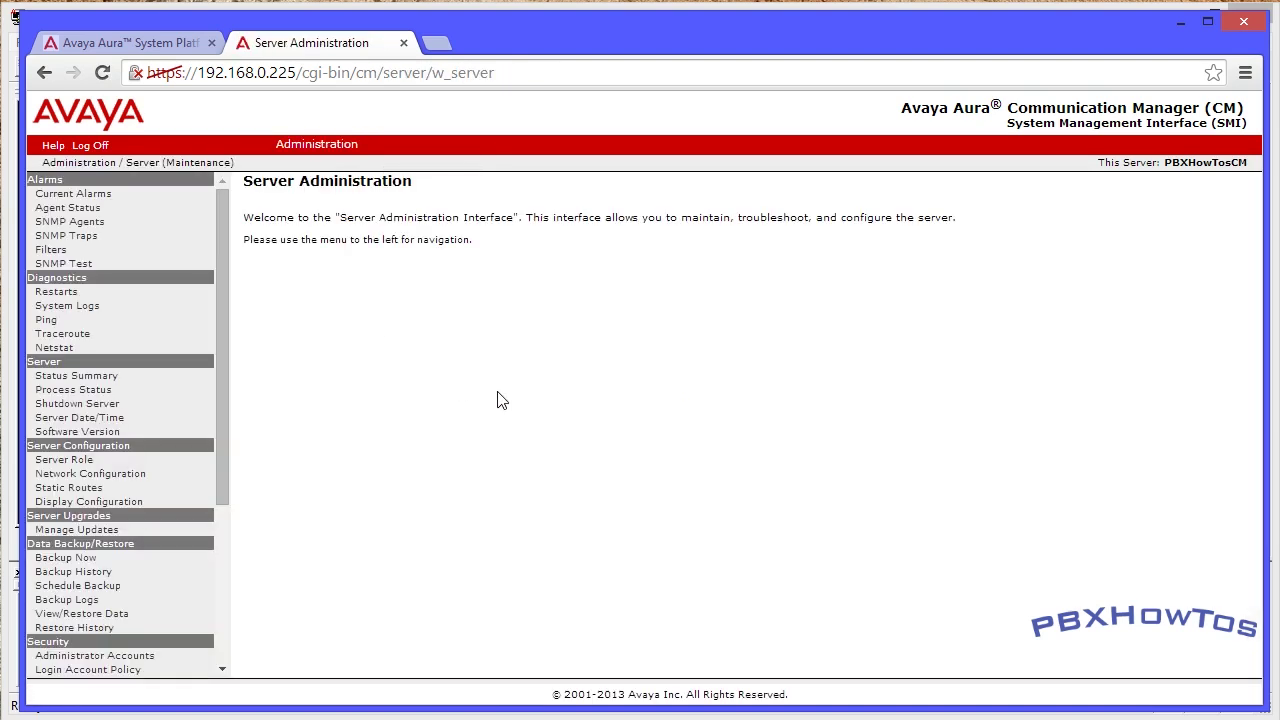
pyautogui.scroll(-5, 146, 250)
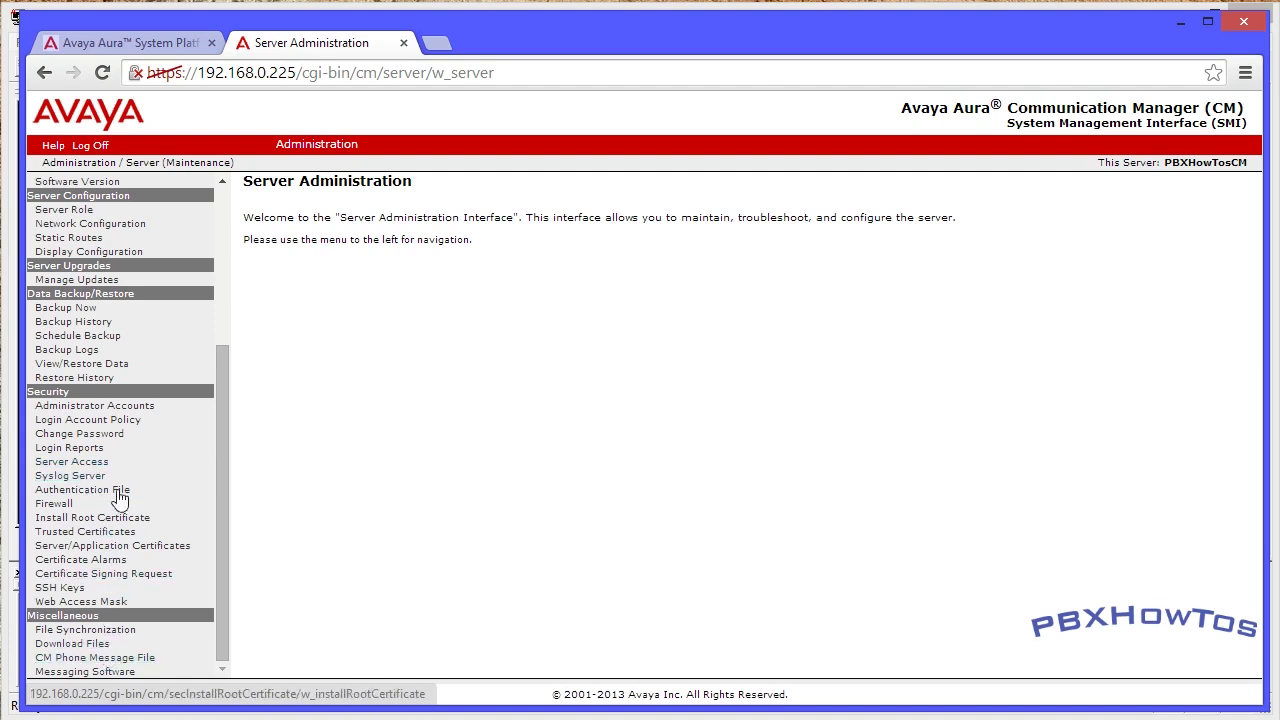
pyautogui.scroll(5, 110, 225)
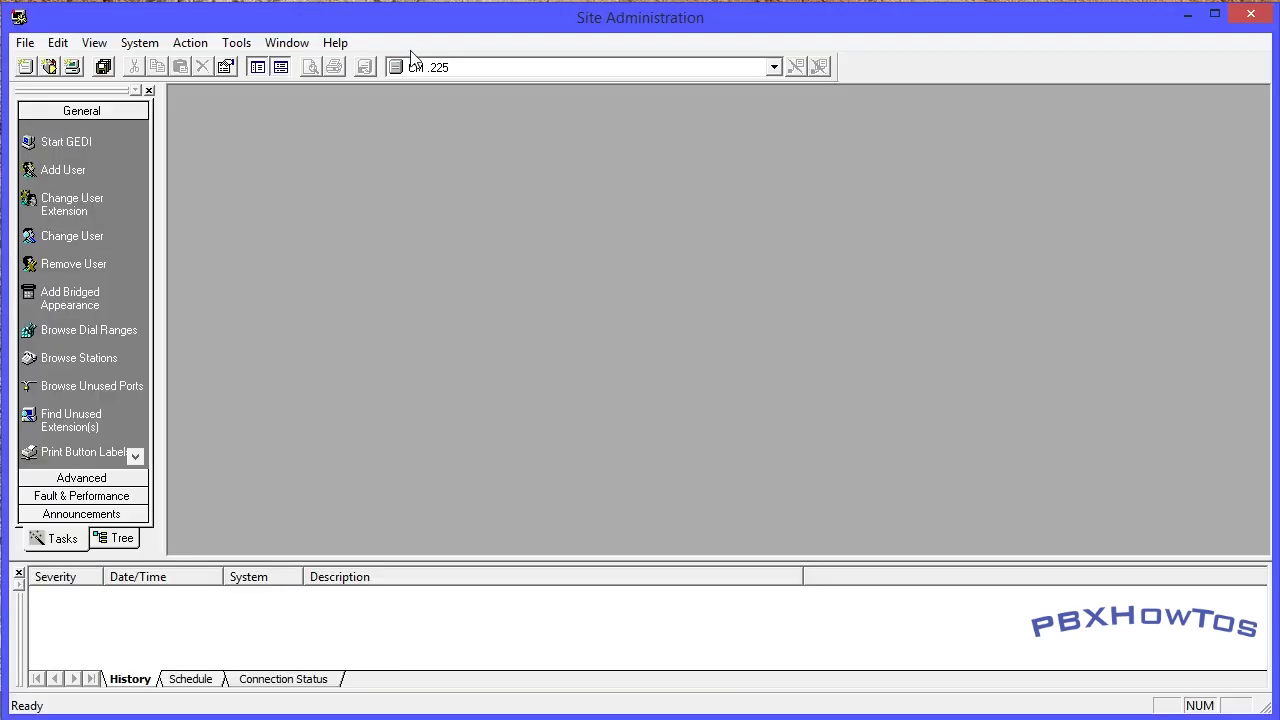
# - Start emulation to CM .225, replace the host fingerprint, and dismiss the login errors
pyautogui.click(112, 479)
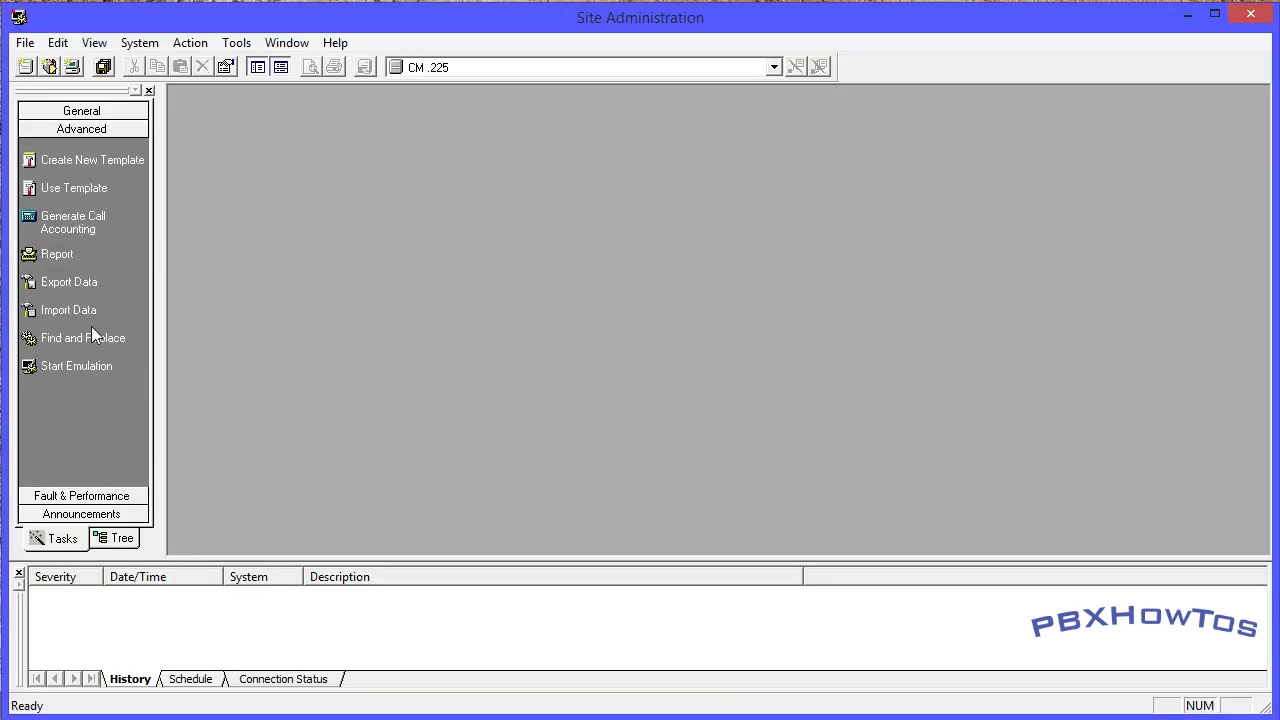
pyautogui.click(68, 370)
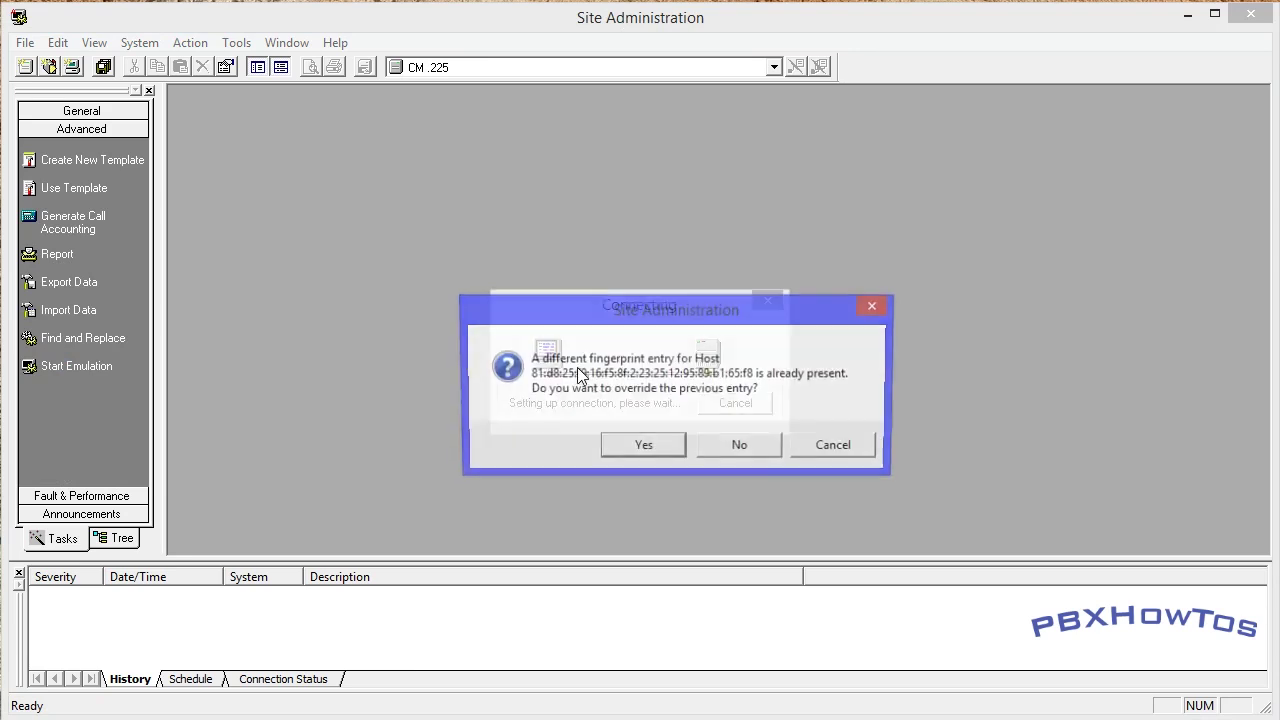
pyautogui.click(645, 448)
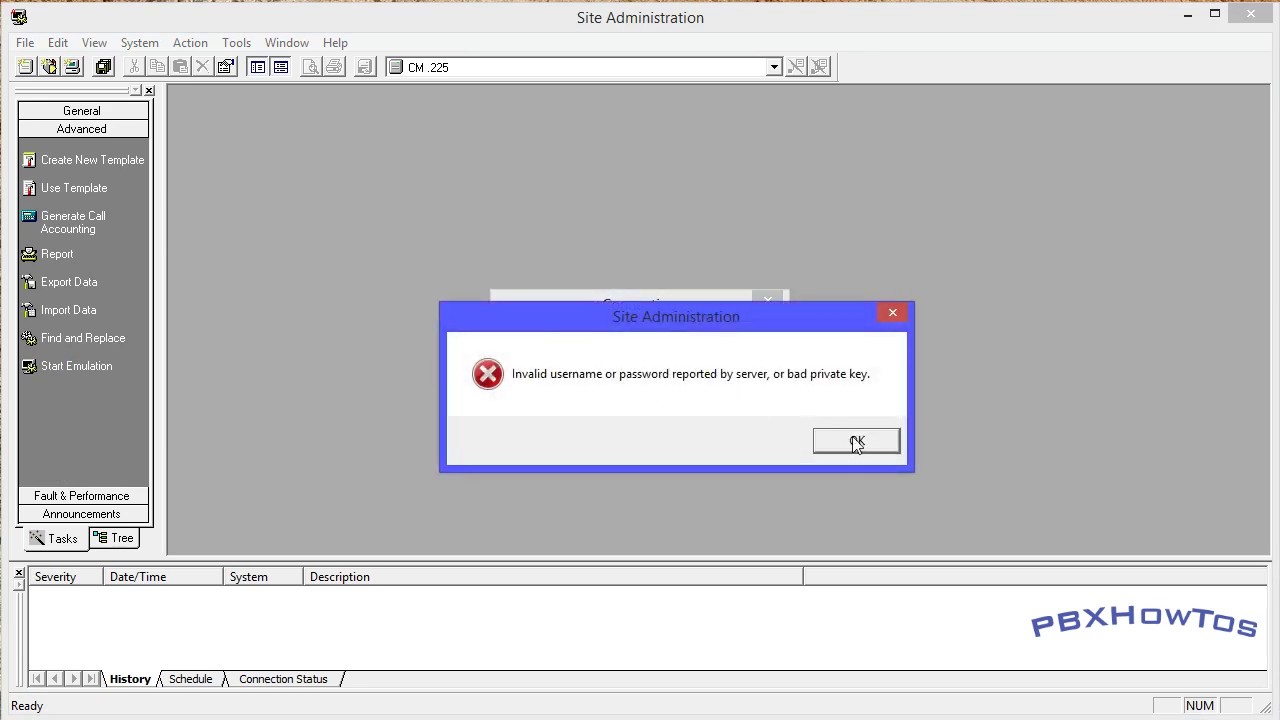
pyautogui.click(857, 444)
pyautogui.click(575, 445)
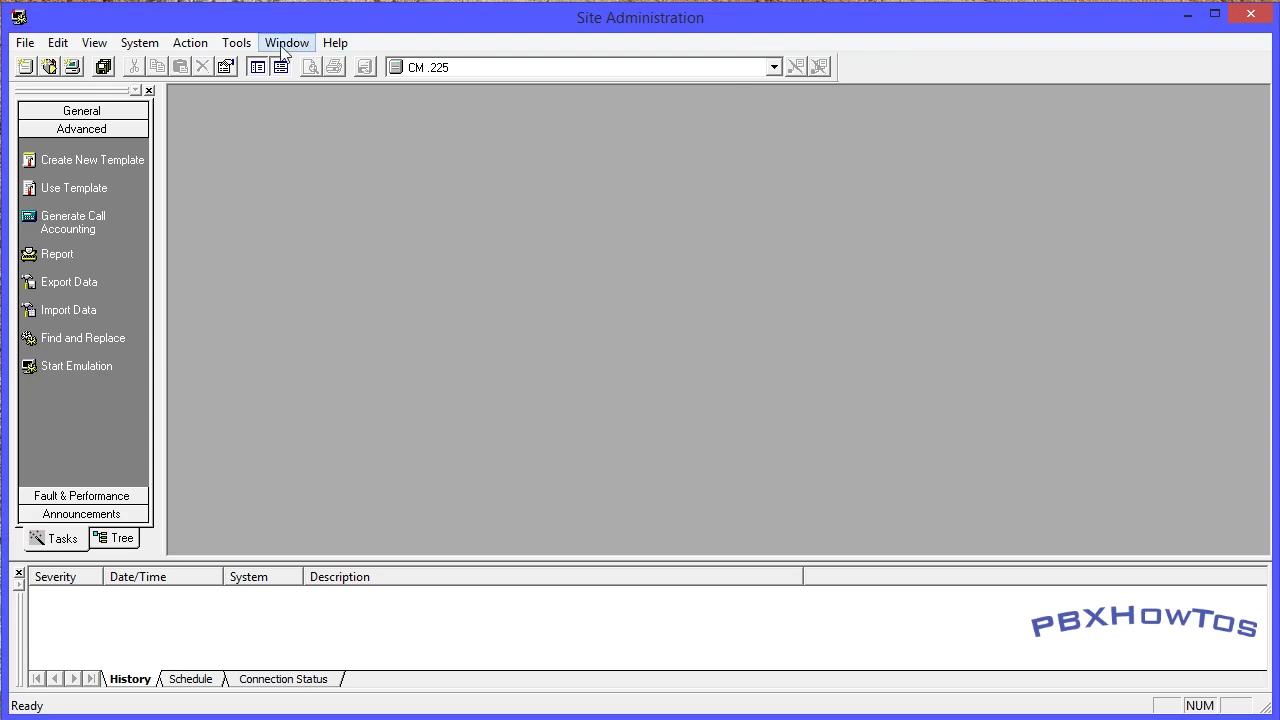
# - Check the CM .225 system properties' Login tab, then cancel without changes
pyautogui.click(139, 42)
pyautogui.click(207, 317)
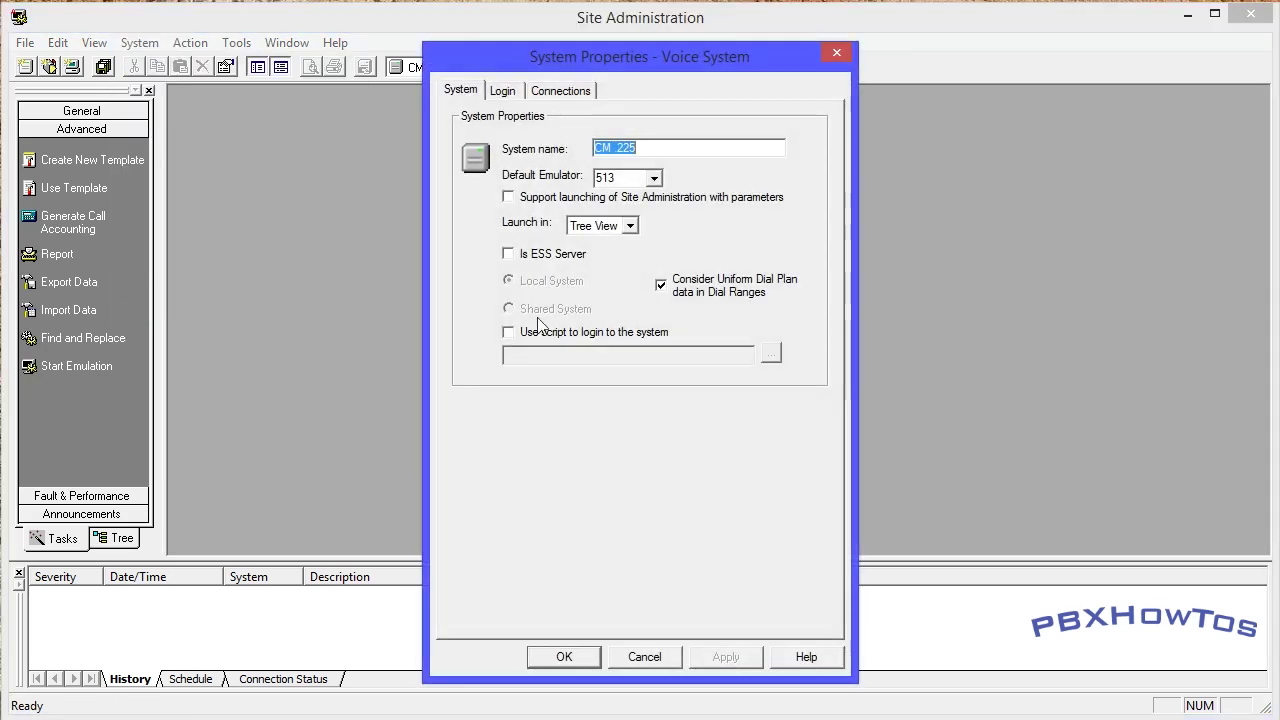
pyautogui.click(508, 91)
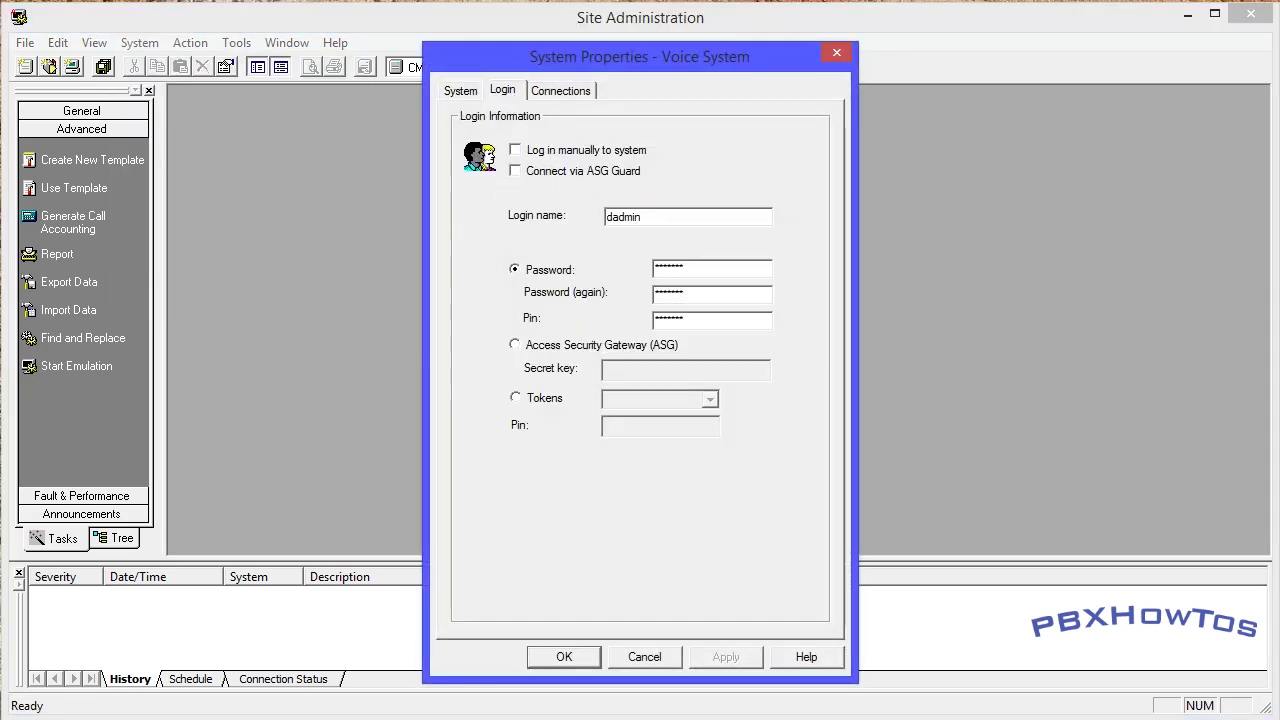
pyautogui.click(642, 658)
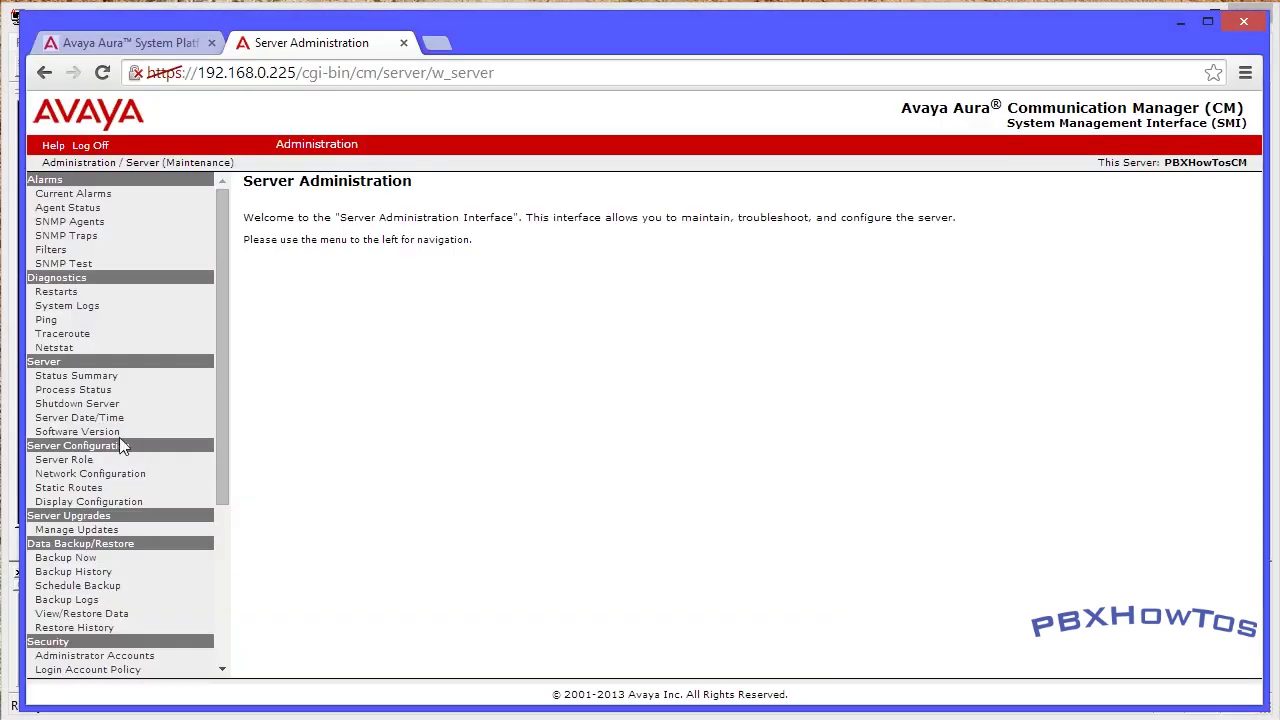
# - On Administrator Accounts, choose to add the Business Partner Login (dadmin)
pyautogui.scroll(-3, 120, 446)
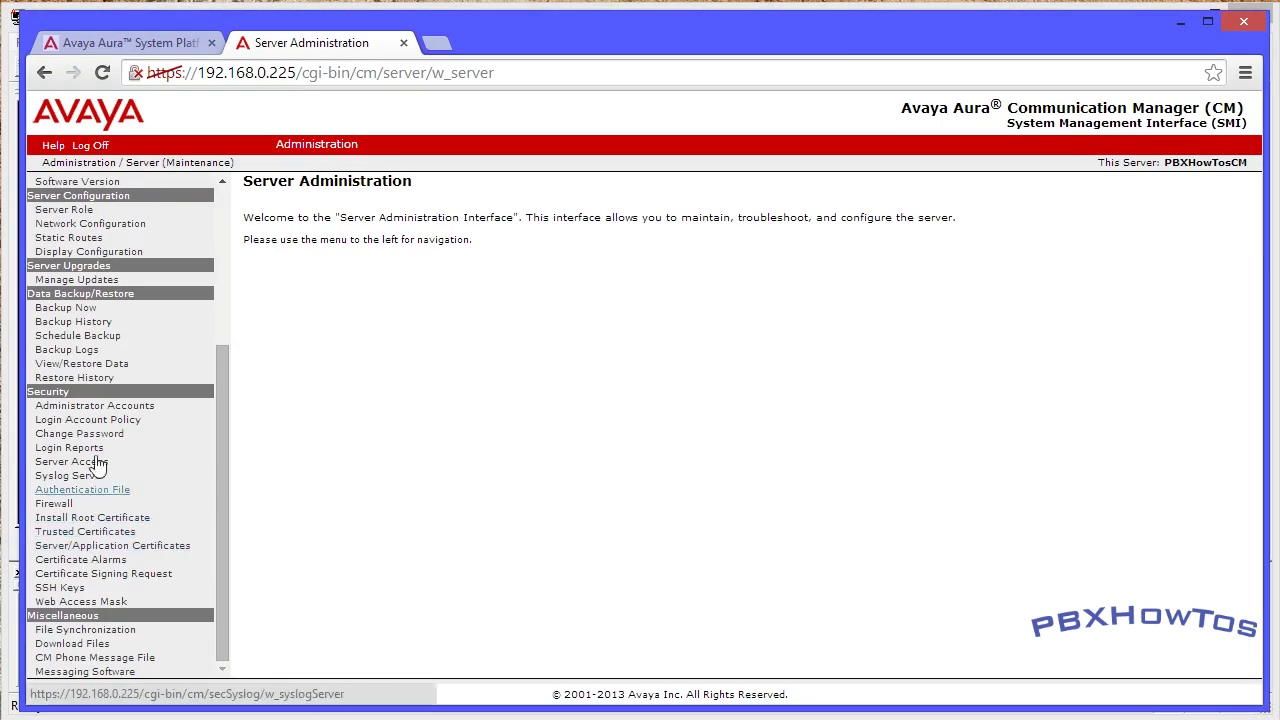
pyautogui.click(111, 410)
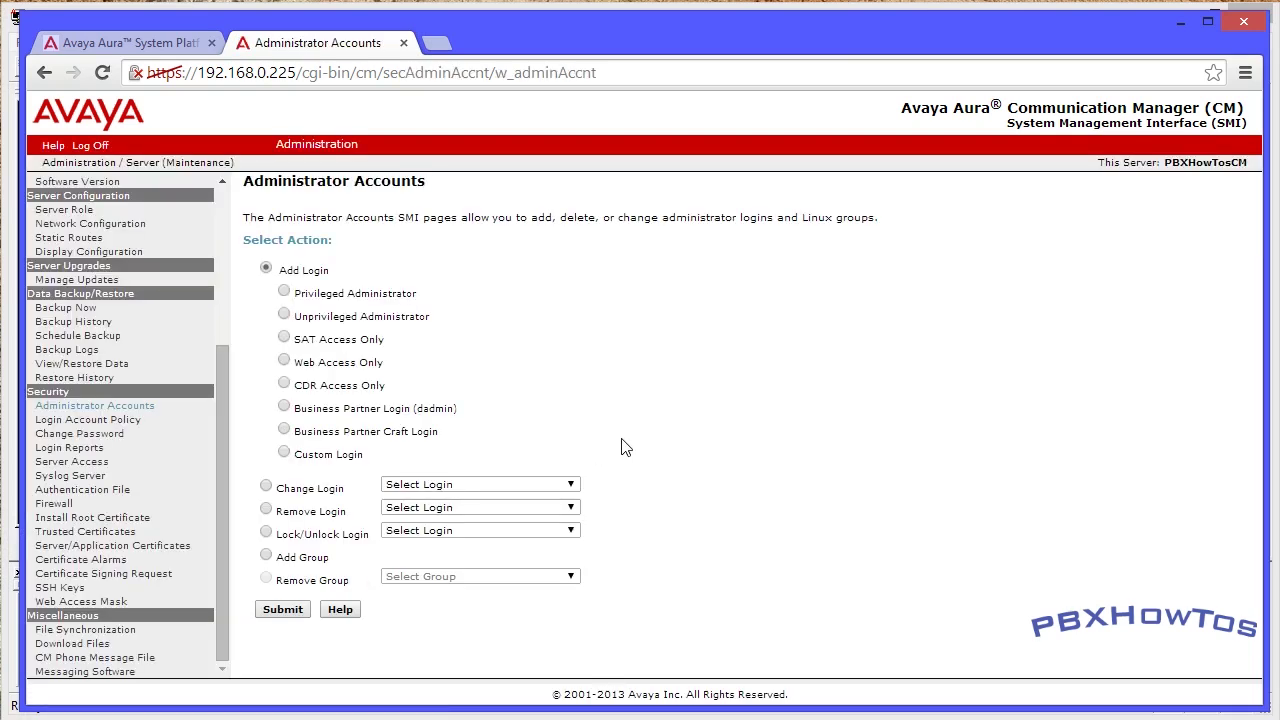
pyautogui.click(284, 406)
pyautogui.click(287, 614)
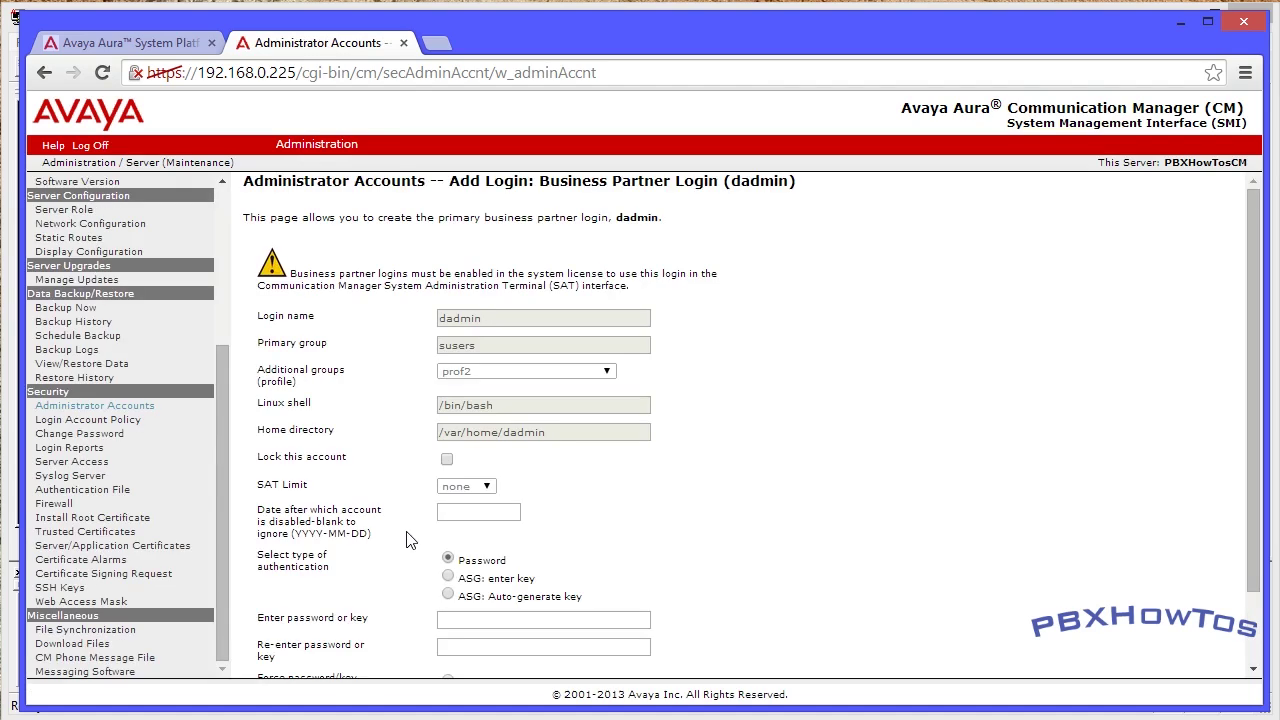
# - Enter and confirm the dadmin password, submit it, and return to Administrator Accounts
pyautogui.scroll(-1, 740, 420)
pyautogui.click(543, 533)
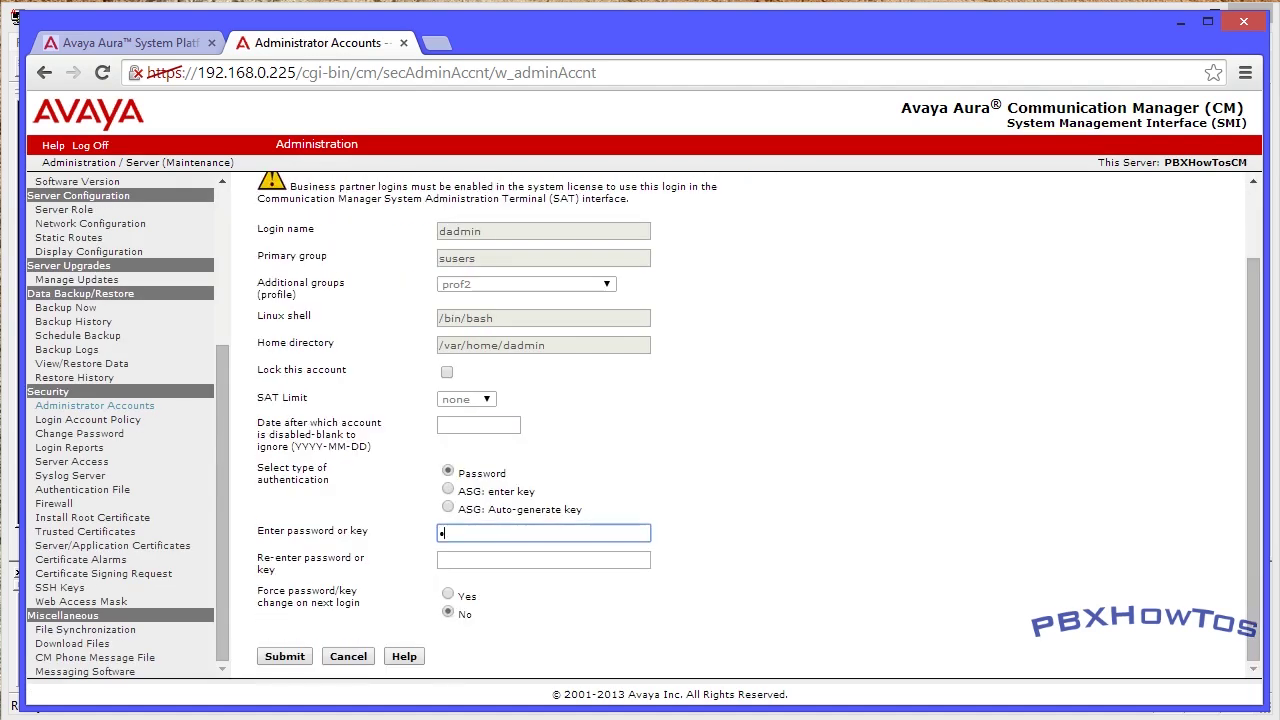
pyautogui.write('1')
pyautogui.press('Tab')
pyautogui.write('12')
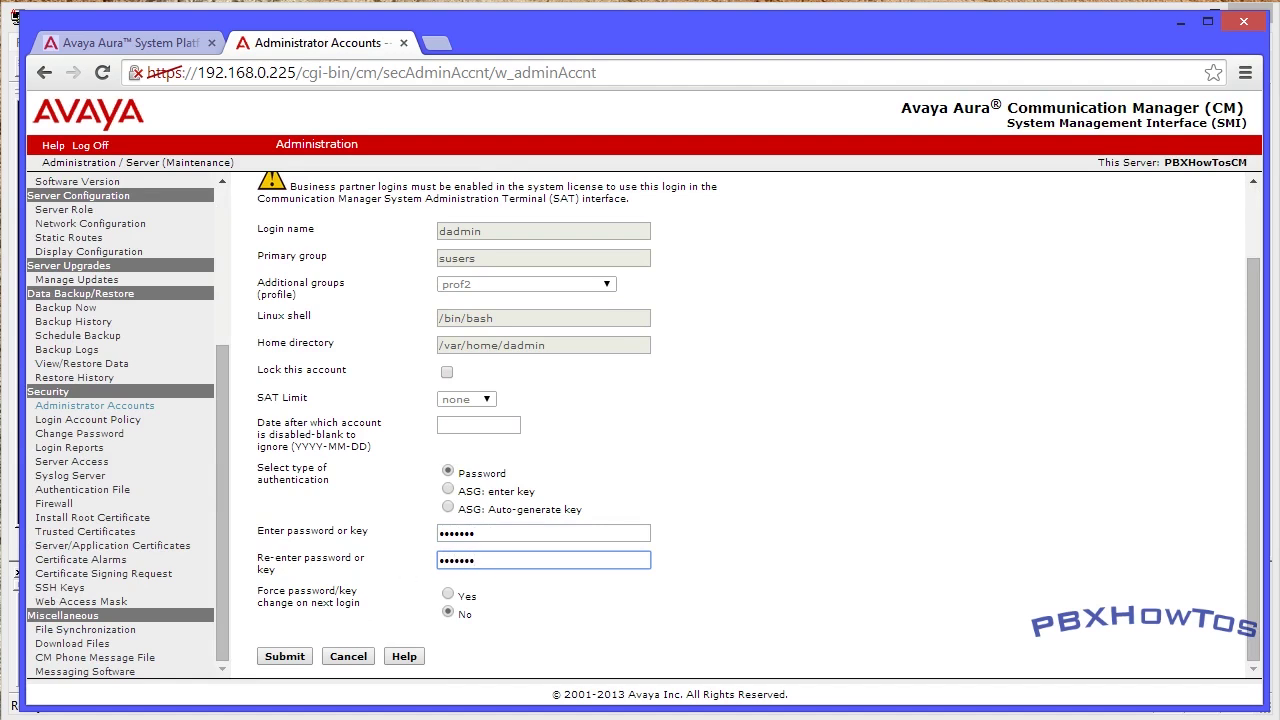
pyautogui.click(284, 657)
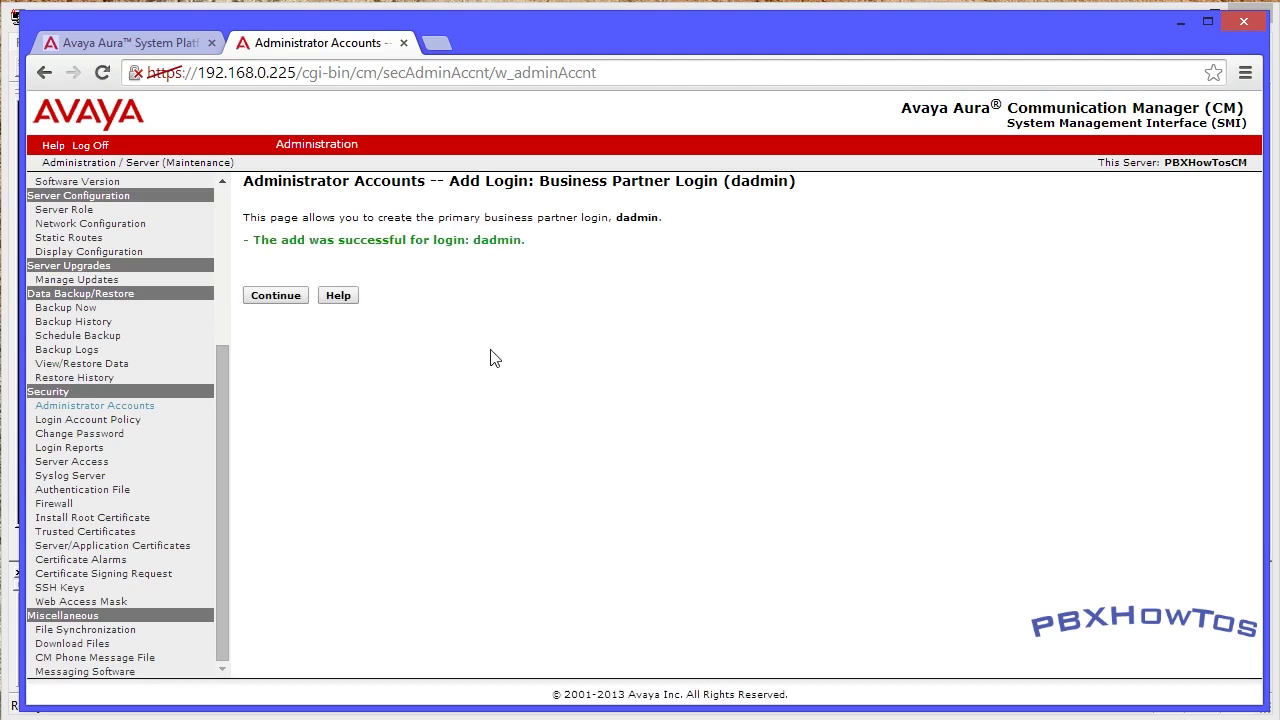
pyautogui.click(256, 296)
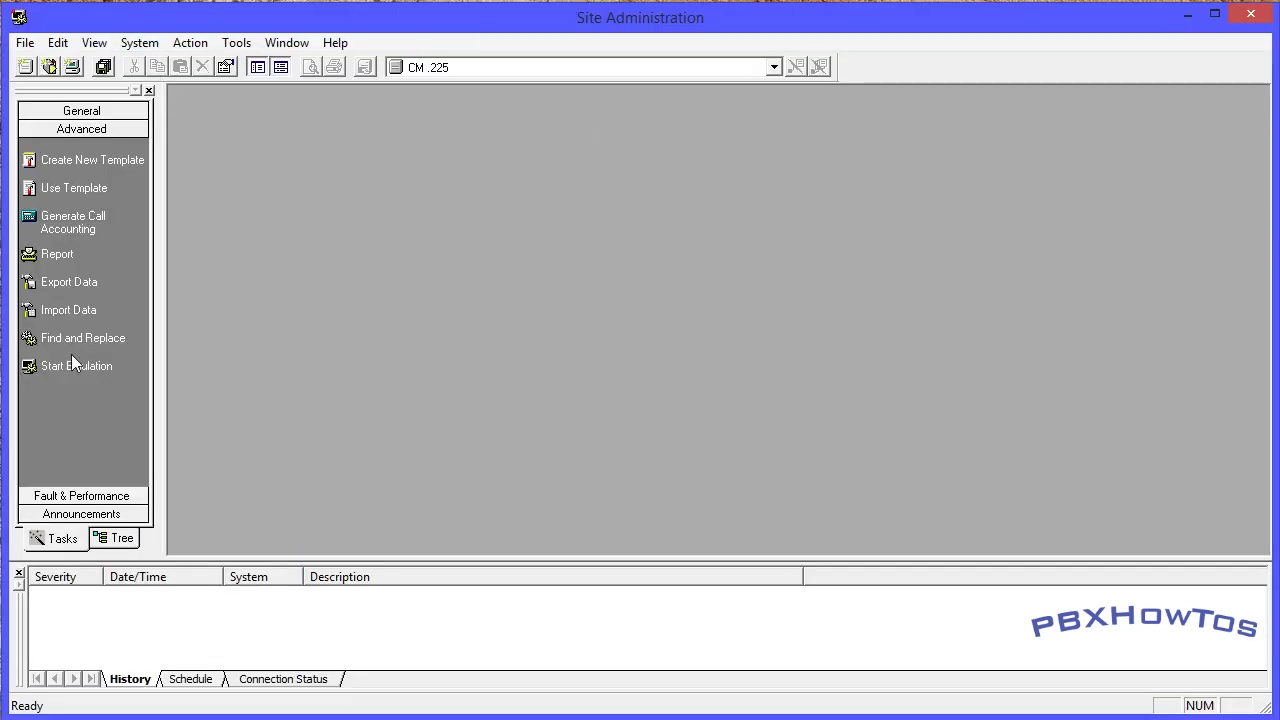
# - Start a terminal session to the CM, dismiss the version notice, and maximize the terminal
pyautogui.click(68, 366)
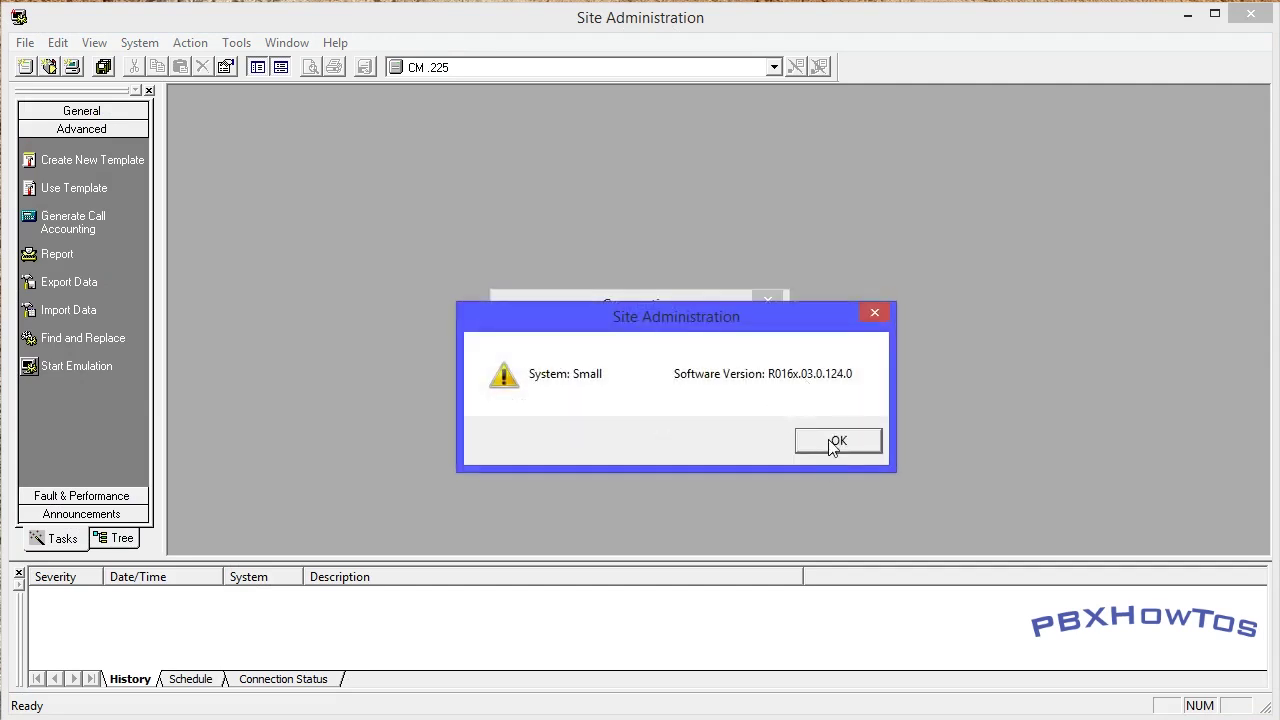
pyautogui.click(838, 440)
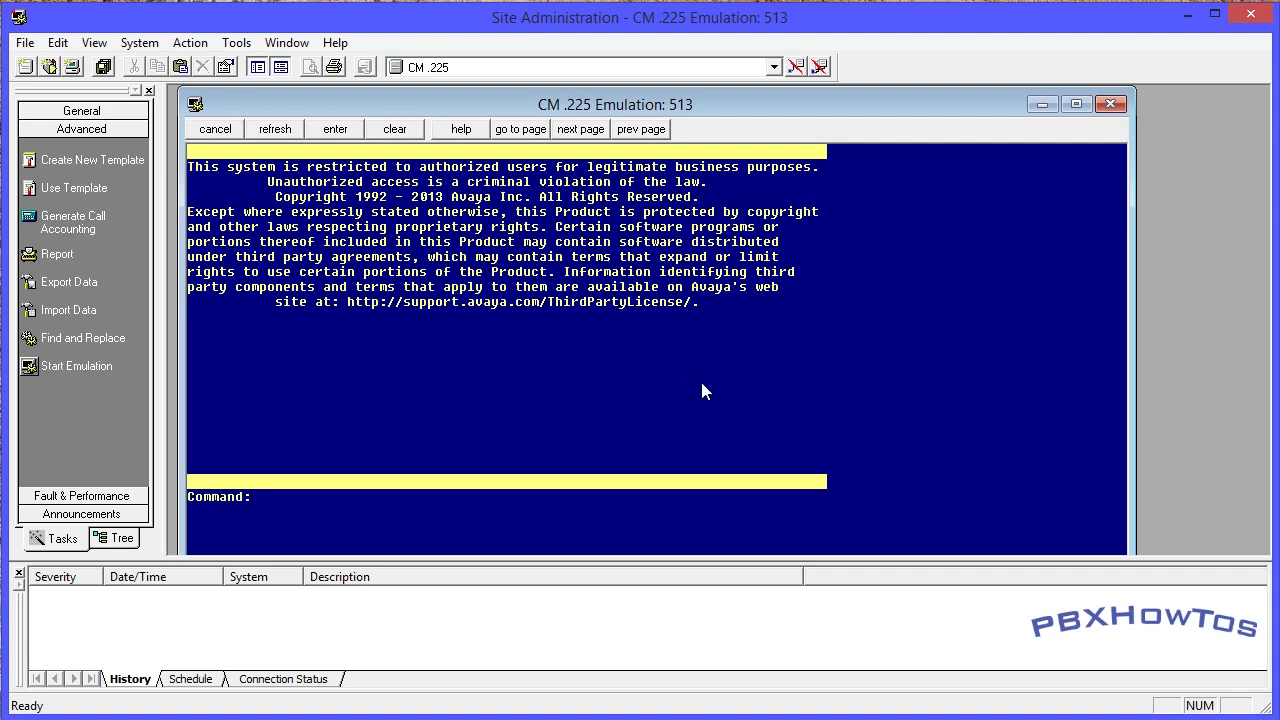
pyautogui.press('Return')
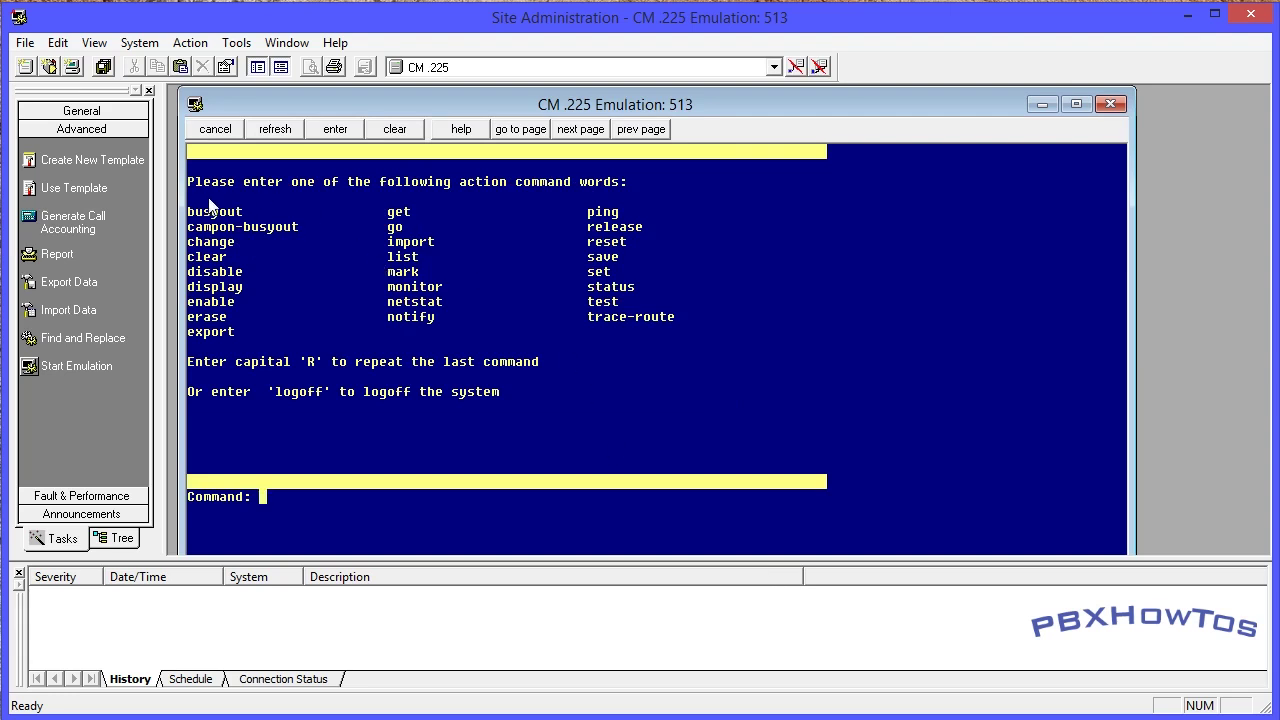
pyautogui.click(1076, 104)
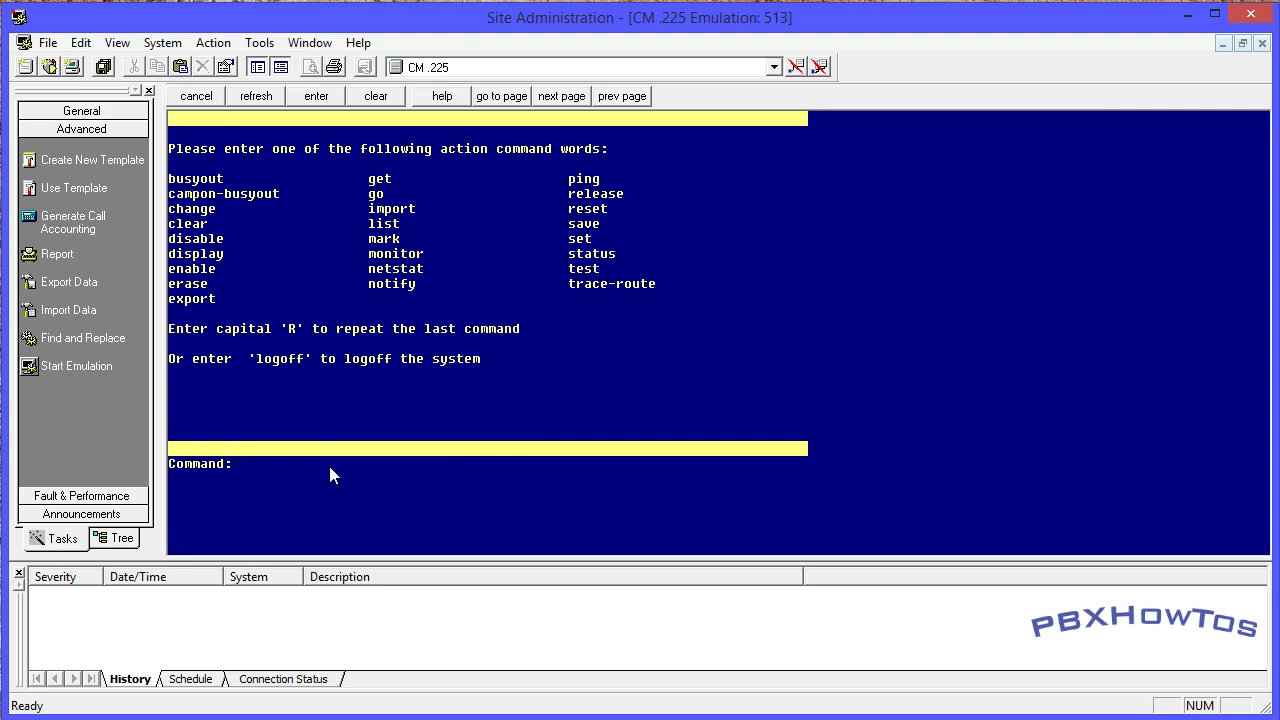
# - Run 'save tran' and 'reset sys 4', then acknowledge the dropped connection
pyautogui.write('save tran')
pyautogui.press('Return')
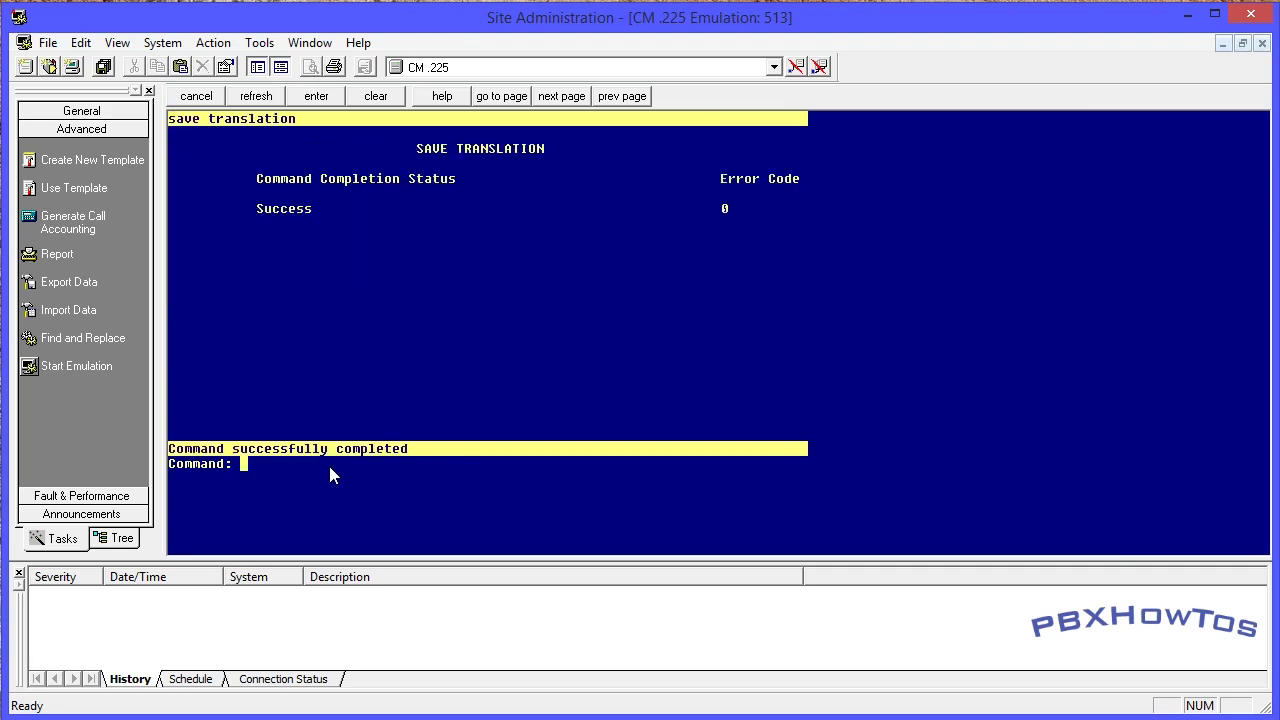
pyautogui.write('reset sys 4')
pyautogui.press('Return')
pyautogui.click(750, 420)
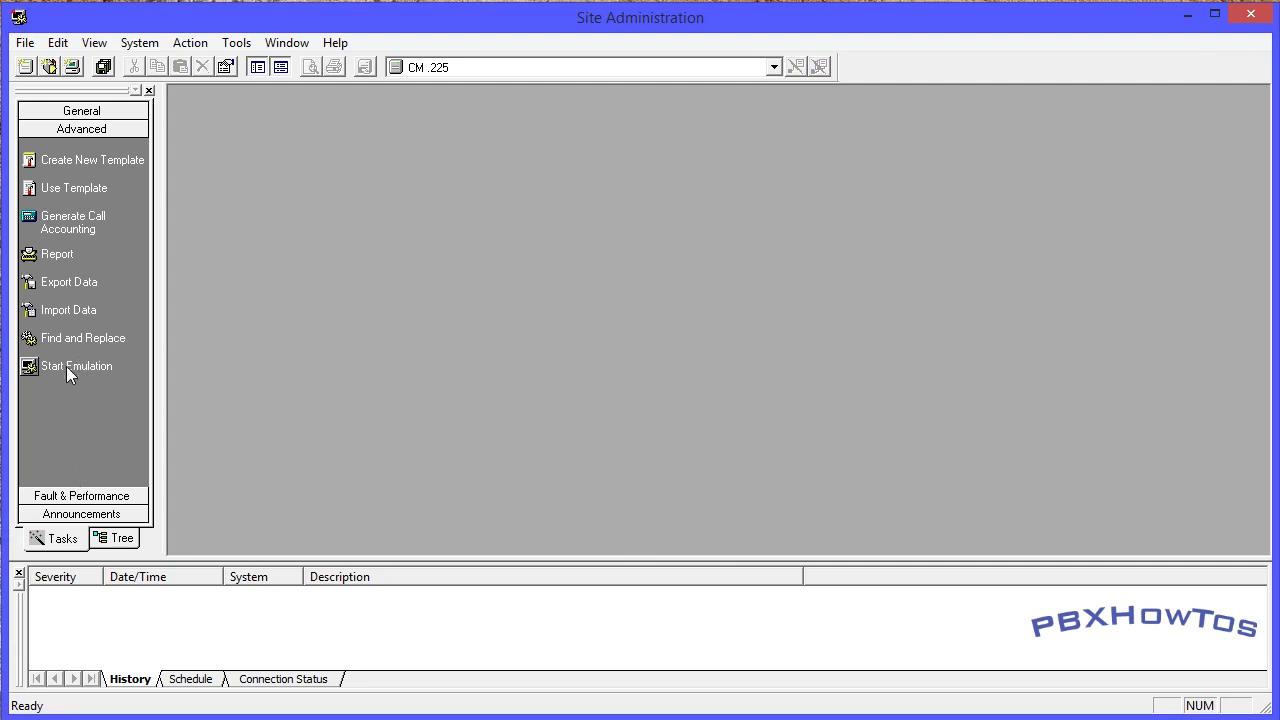
# - Reconnect to CM .225 after the 'No ports available' error and show help for 'add'
pyautogui.click(66, 366)
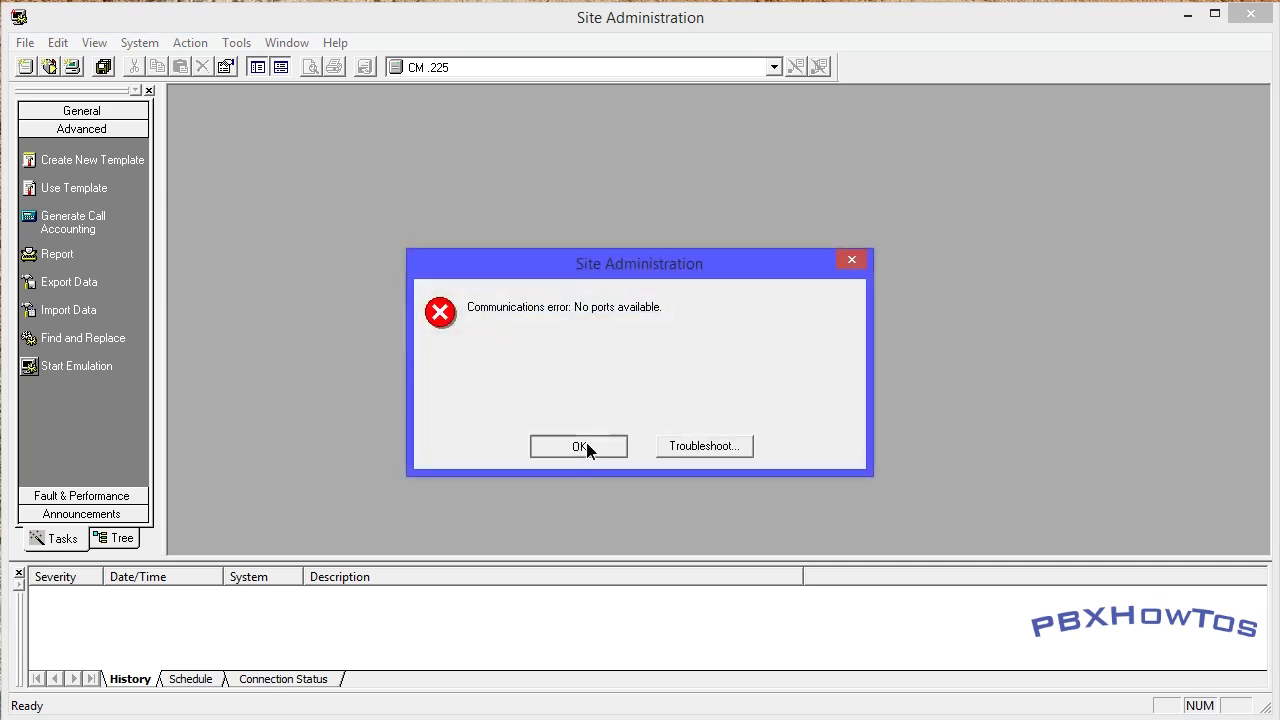
pyautogui.click(586, 446)
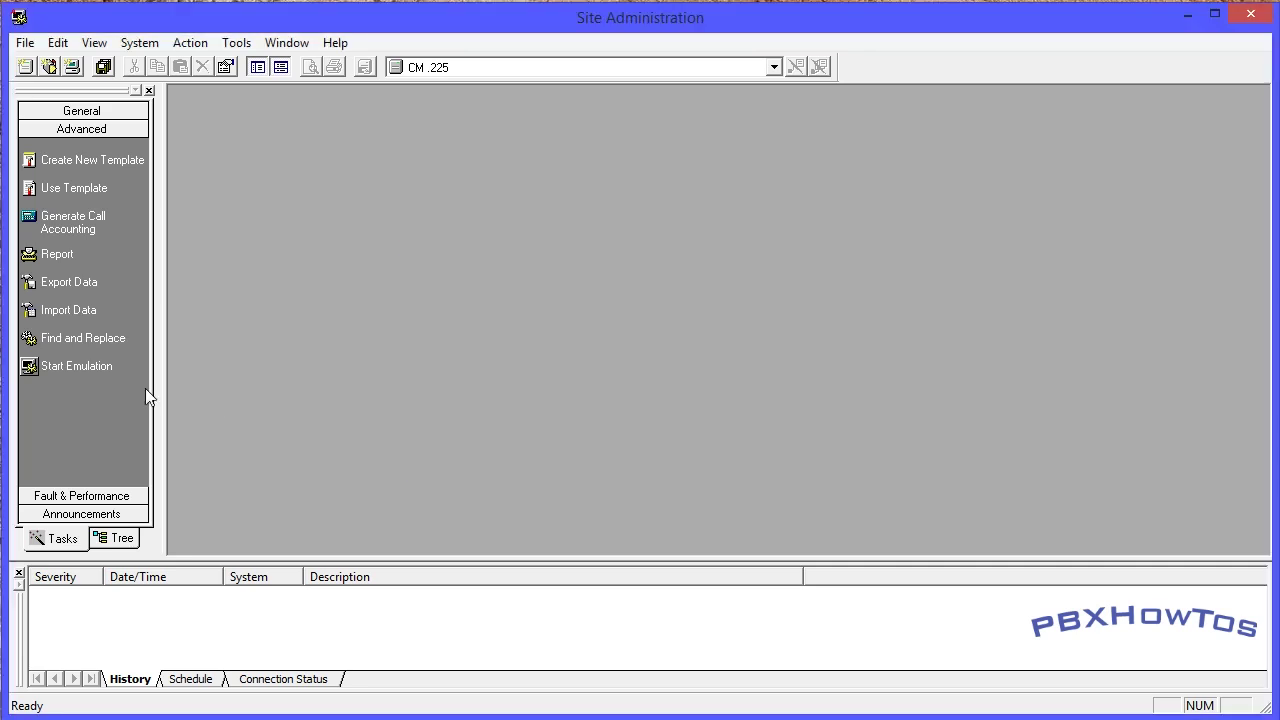
pyautogui.click(63, 367)
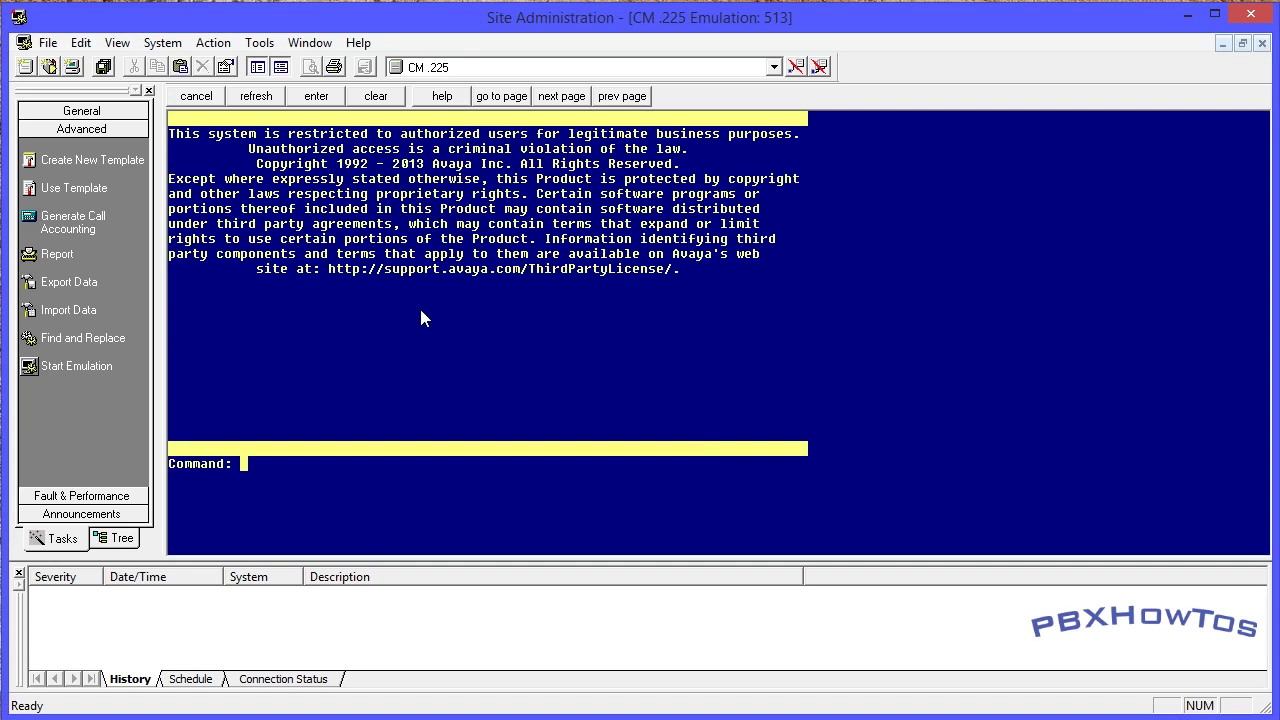
pyautogui.write('add')
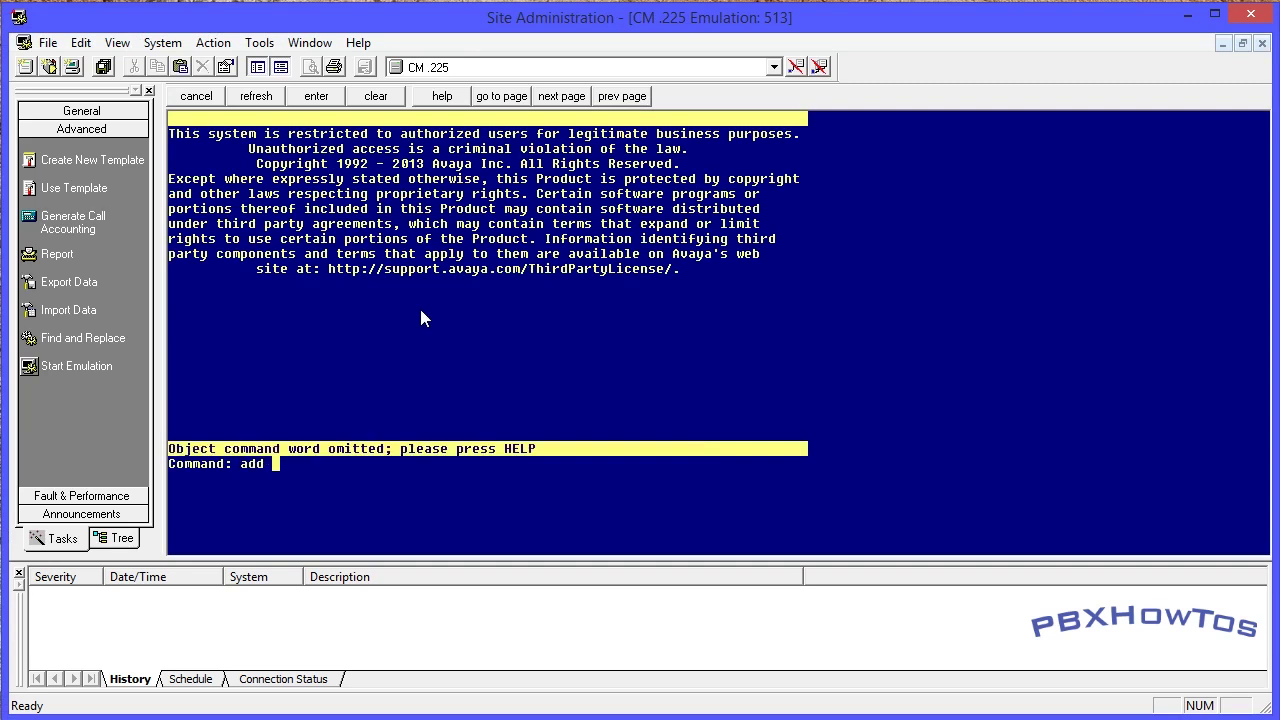
pyautogui.press('F5')
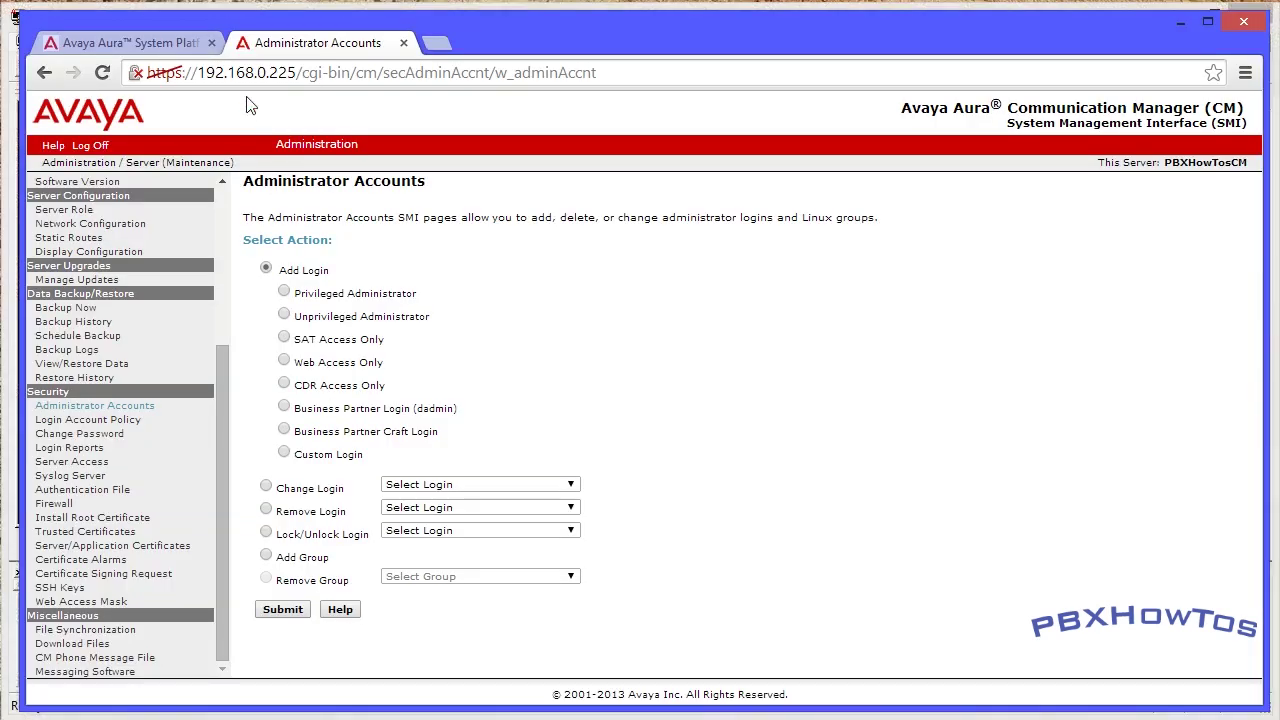
# - Open the utility_server web interface past the certificate warning and log in as admin
pyautogui.click(165, 43)
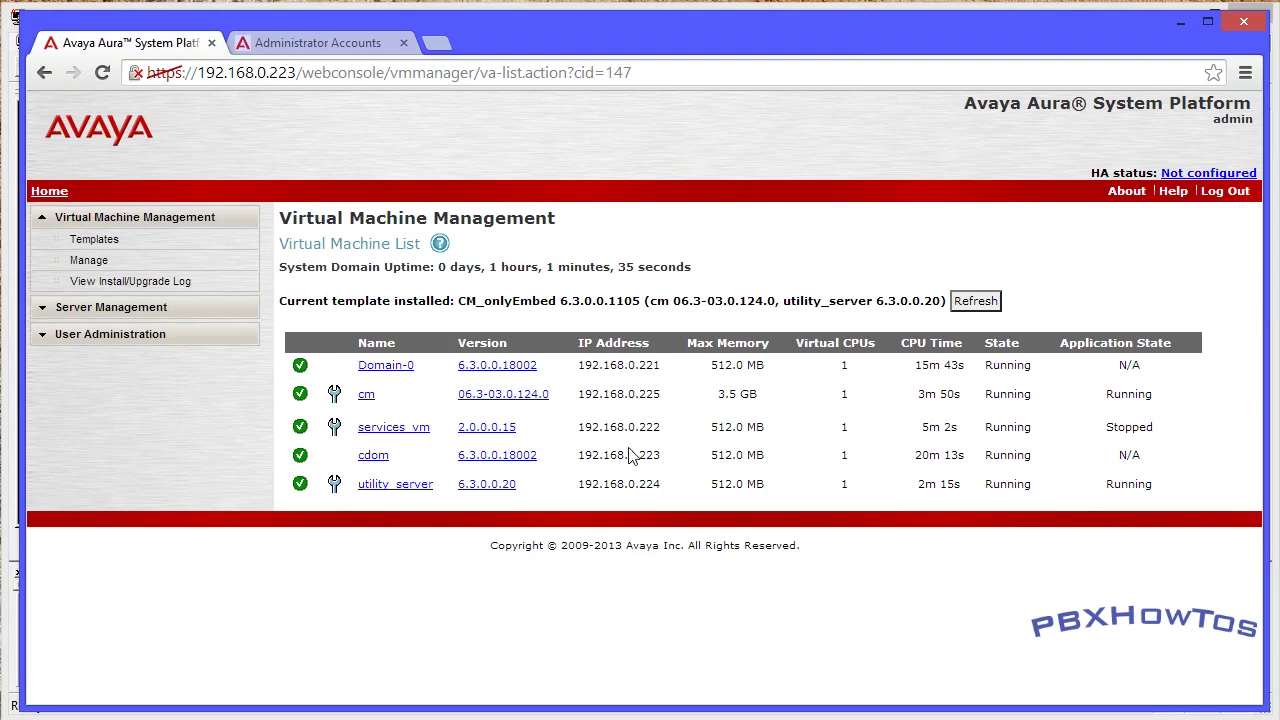
pyautogui.click(336, 487)
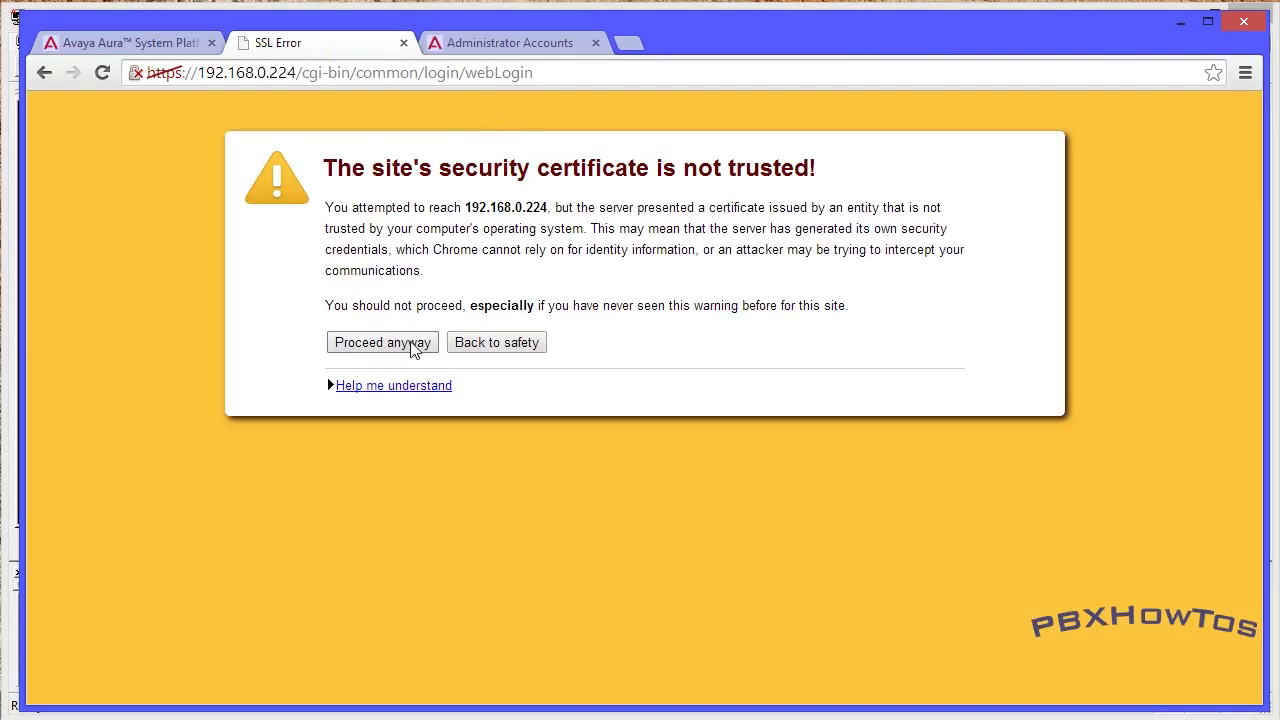
pyautogui.click(410, 345)
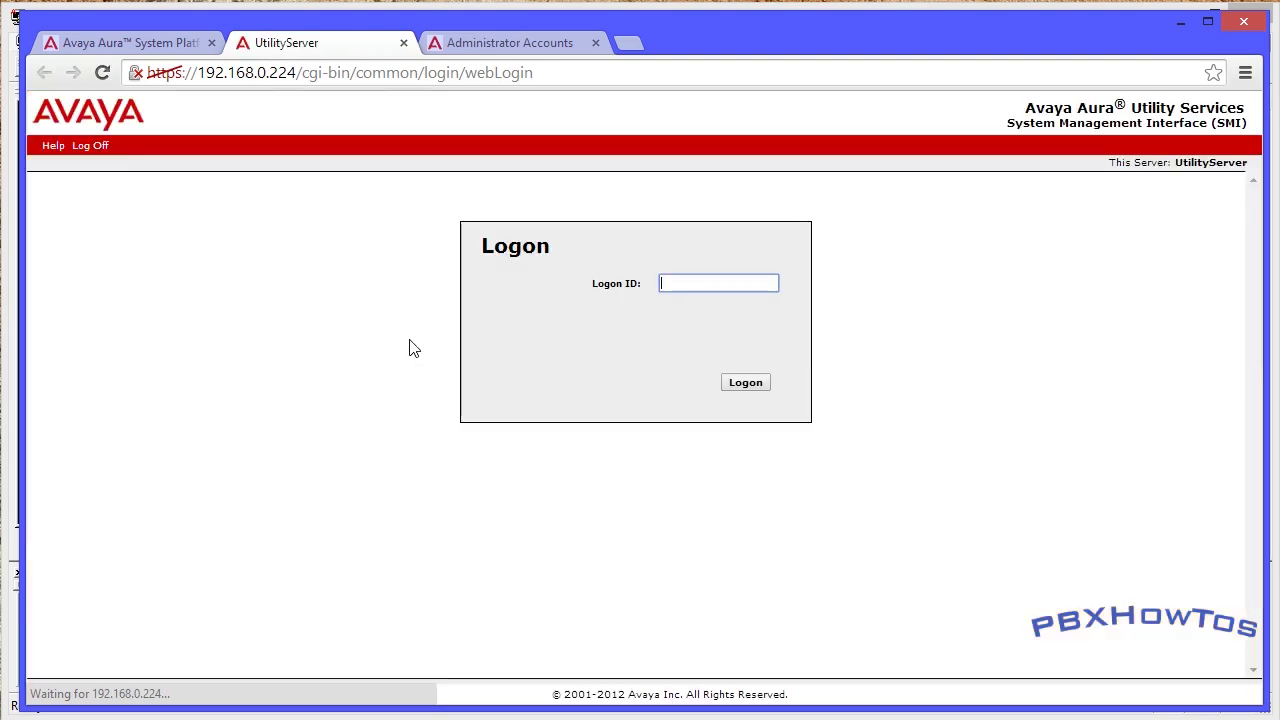
pyautogui.write('admin')
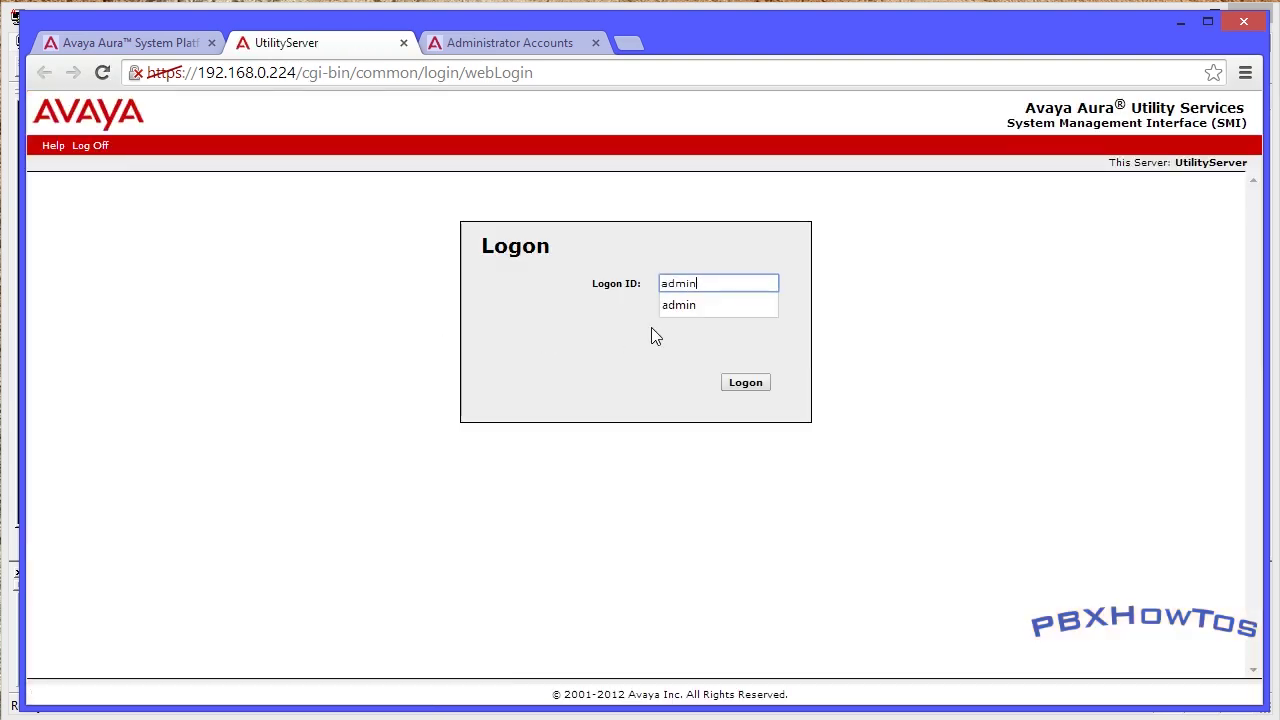
pyautogui.press('Return')
pyautogui.write('•••••••')
pyautogui.press('Return')
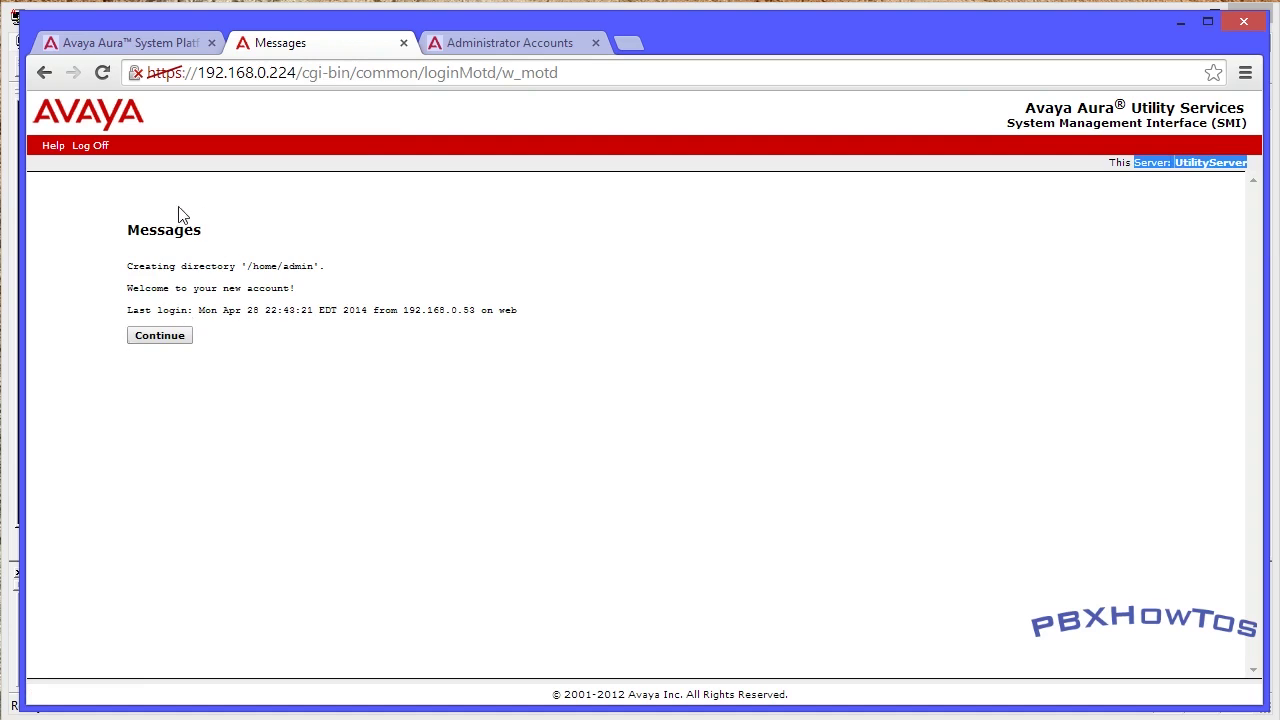
# - Continue past the login messages and scroll through the Utility Services Administration page
pyautogui.moveTo(300, 288); pyautogui.dragTo(139, 289)
pyautogui.click(150, 340)
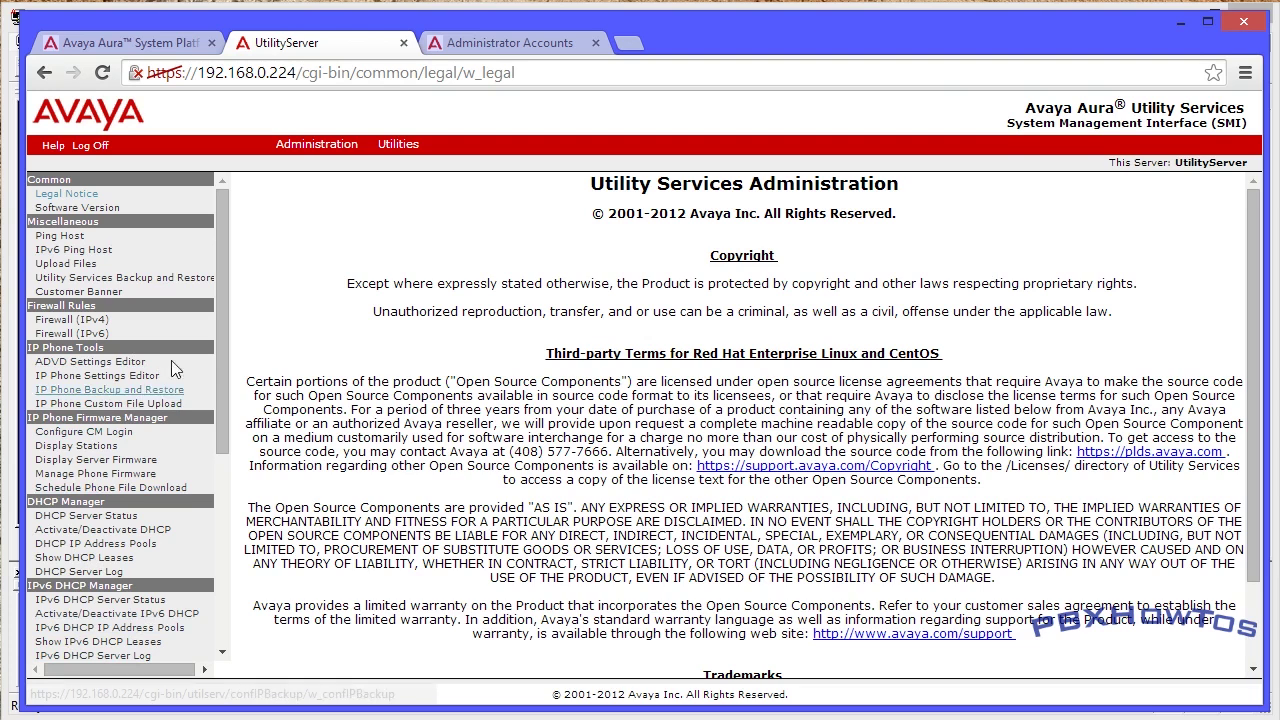
pyautogui.scroll(-3, 212, 480)
pyautogui.scroll(-3, 212, 480)
pyautogui.scroll(7, 218, 280)
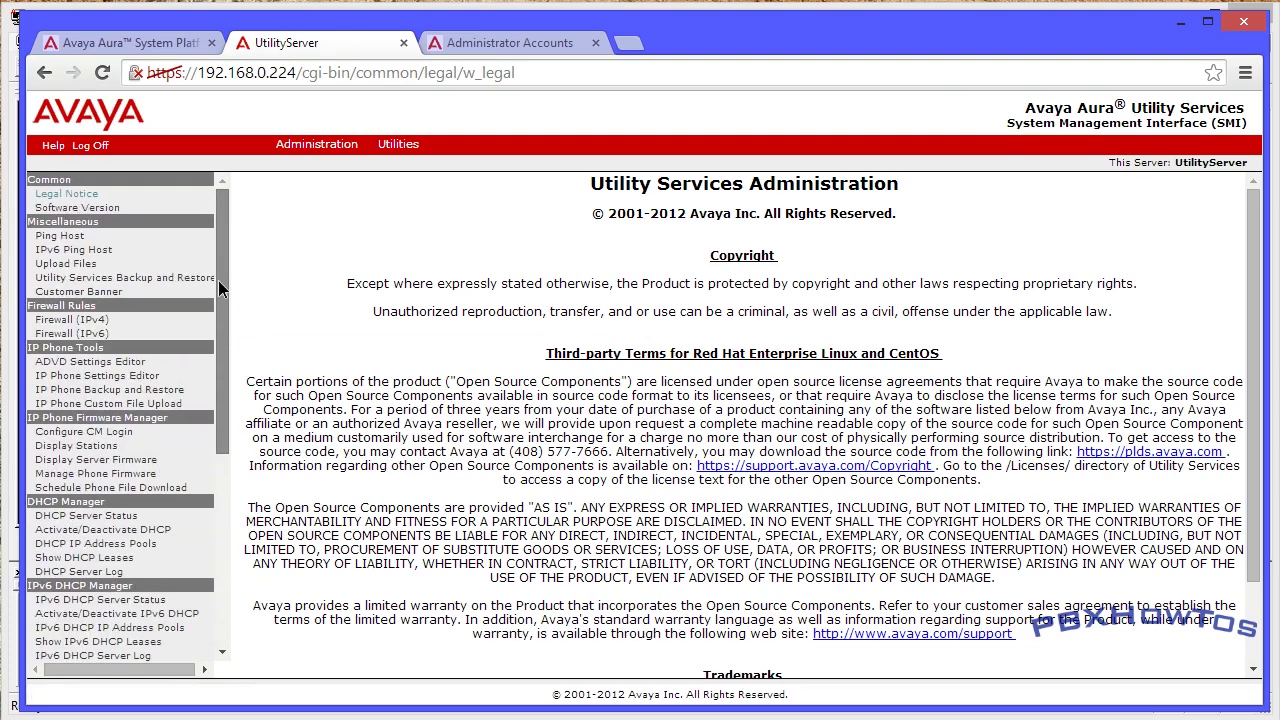
pyautogui.scroll(-7, 212, 450)
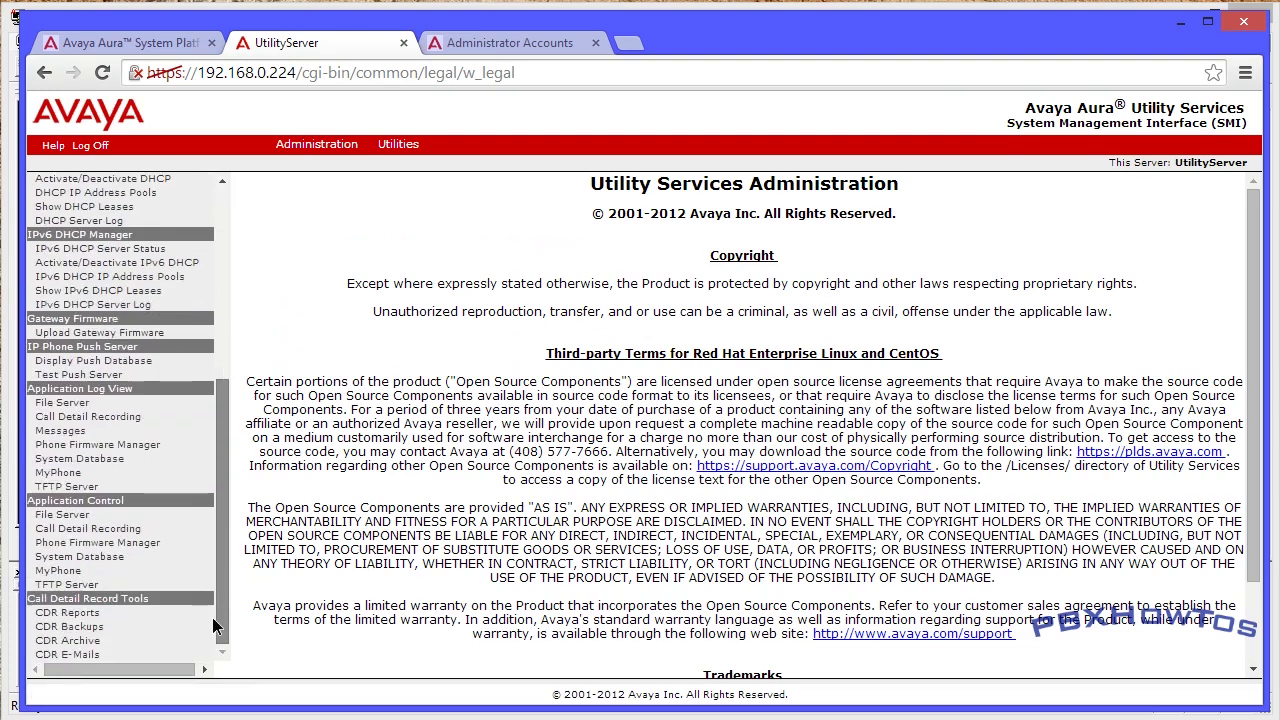
pyautogui.scroll(7, 212, 617)
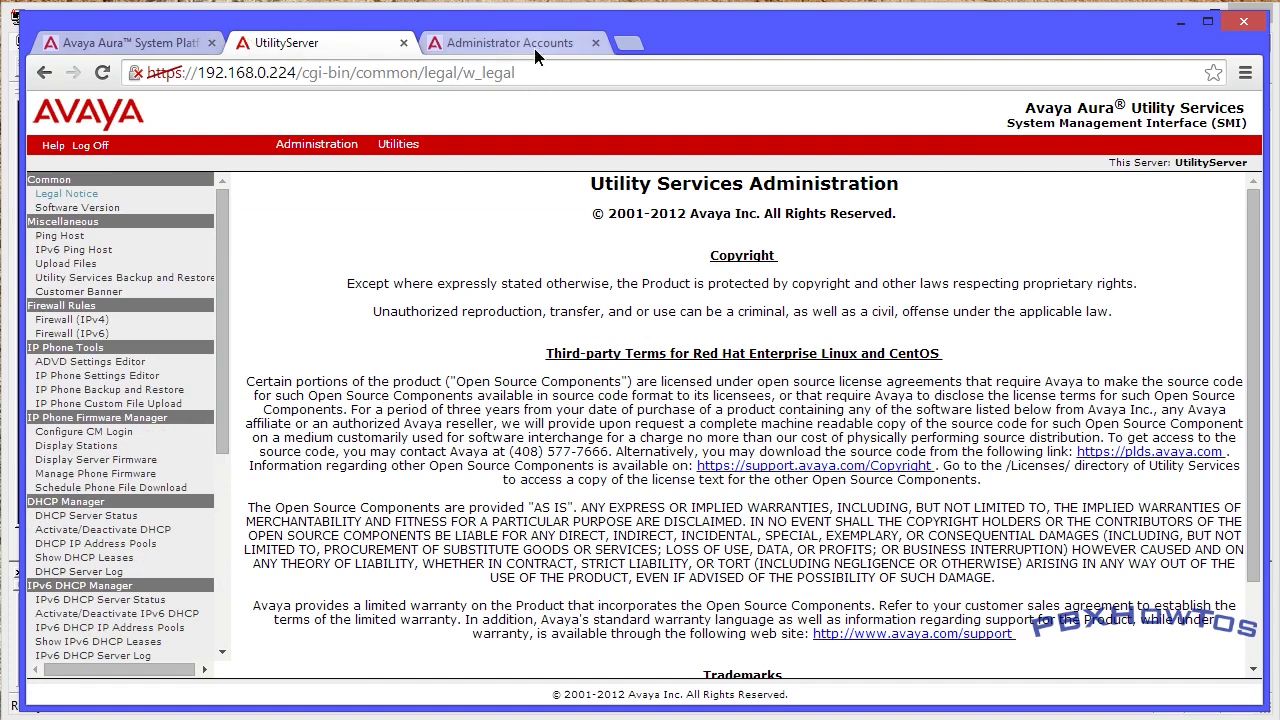
# - On the CM Administrator Accounts tab, choose Administration > Server (Maintenance)
pyautogui.click(535, 49)
pyautogui.scroll(7, 211, 240)
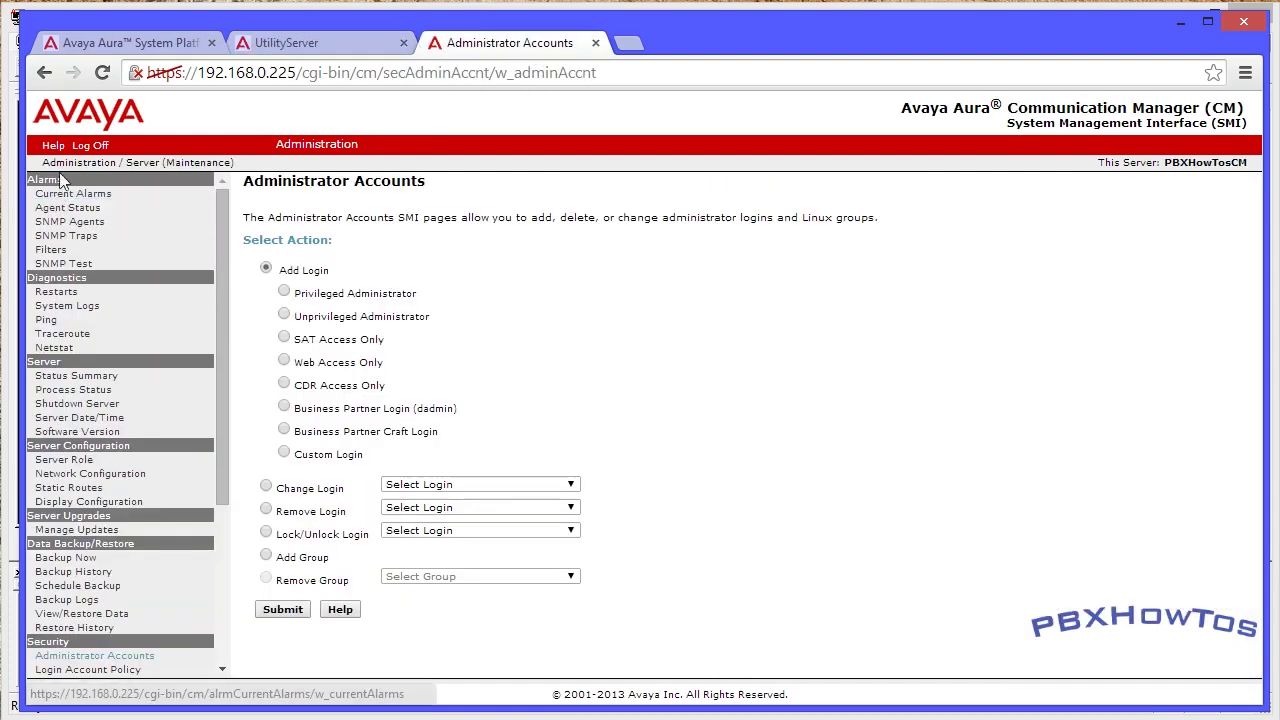
pyautogui.moveTo(316, 144)
pyautogui.click(316, 200)
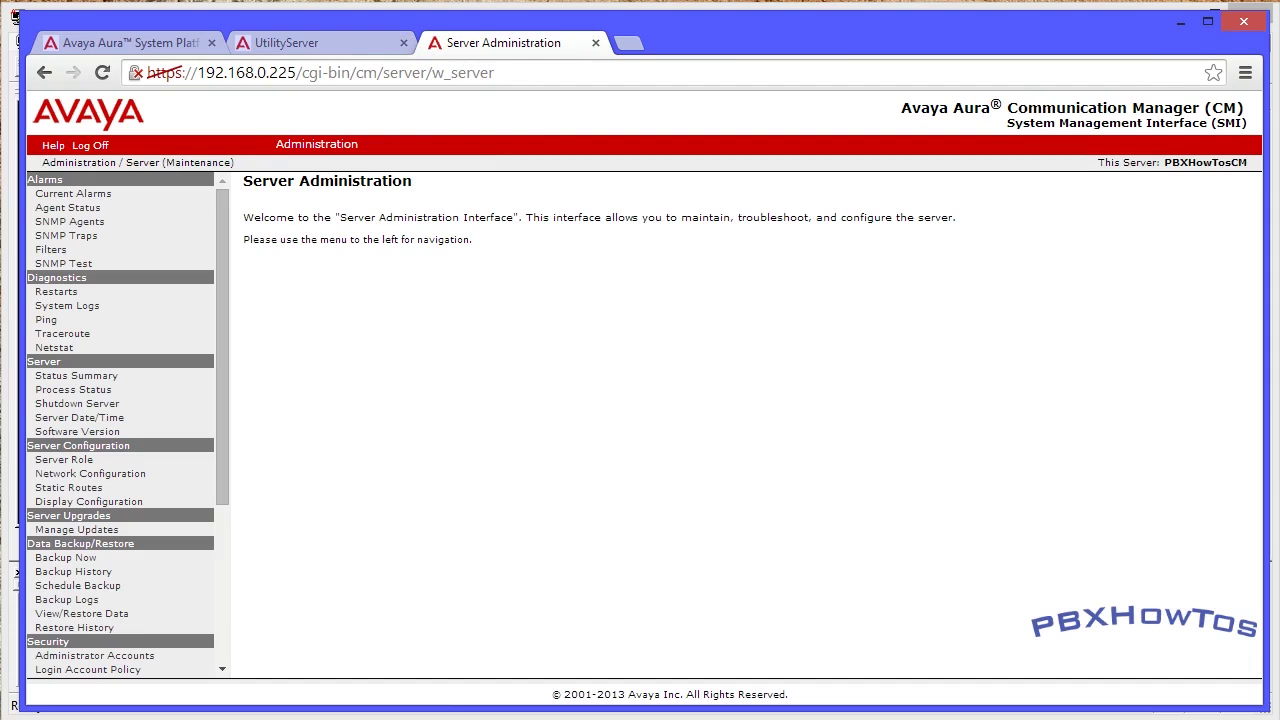
# - Switch between the CM Server Administration and System Platform tabs, ending on the VM list
pyautogui.click(140, 43)
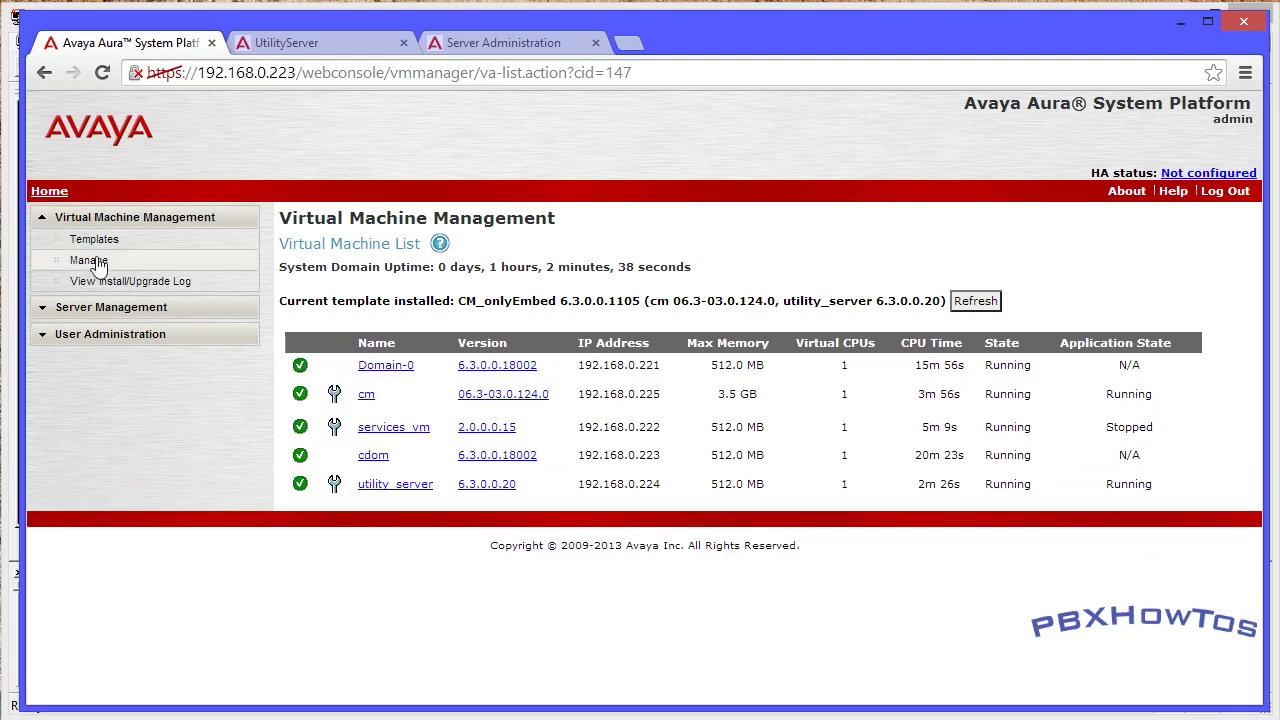
pyautogui.click(497, 38)
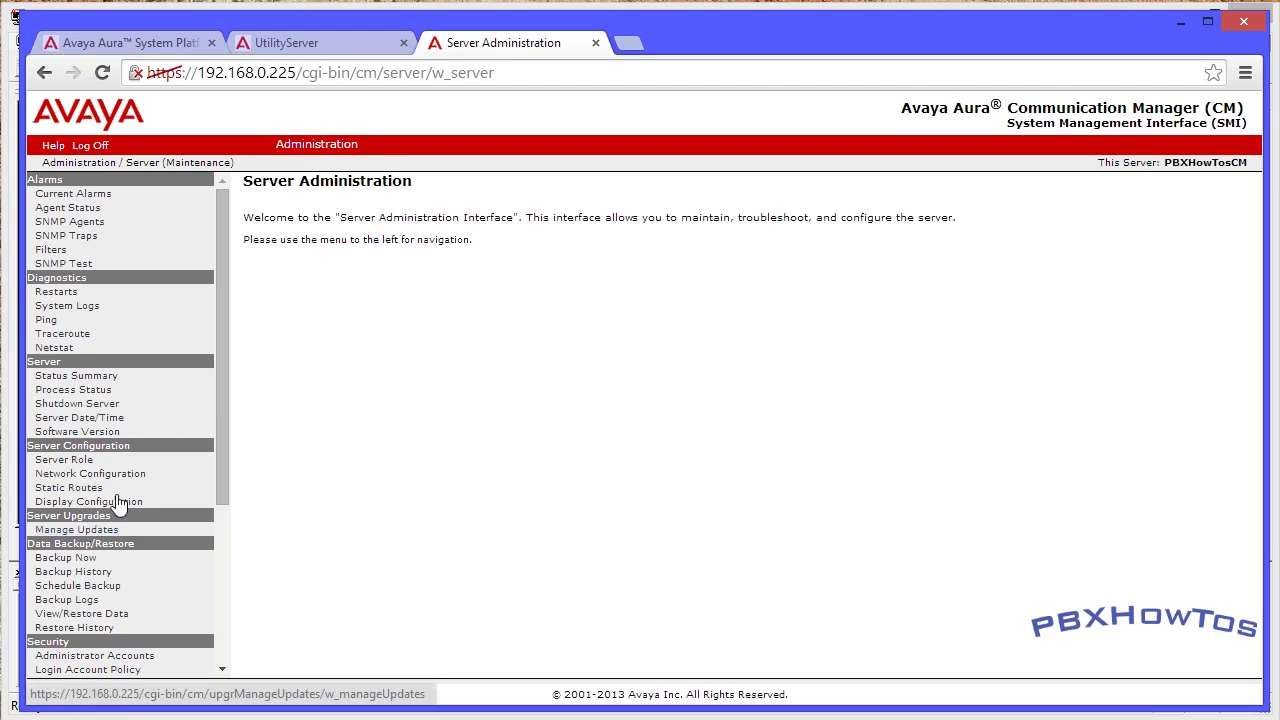
pyautogui.click(158, 48)
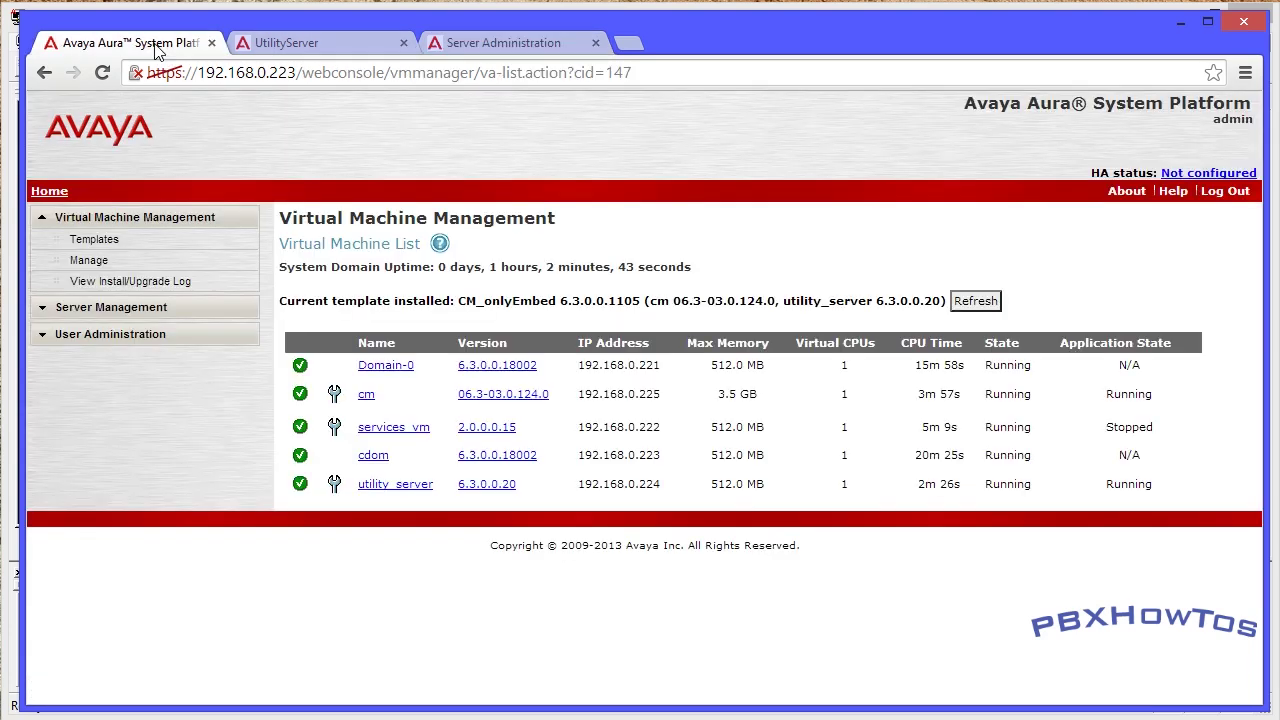